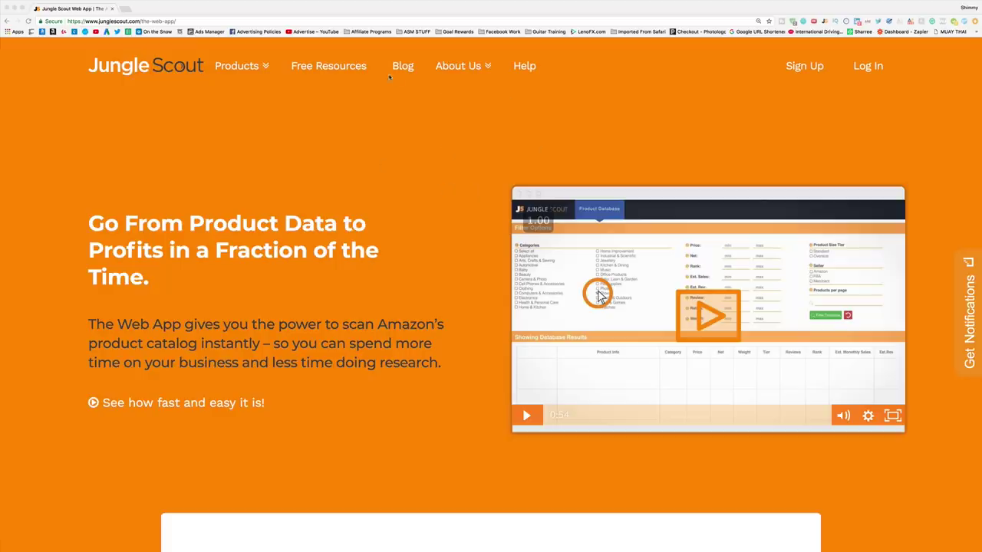
- Review the Web App page's feature sections, including Niche Hunter, Product Tracker and the product database
scroll(476, 341, down, 1)
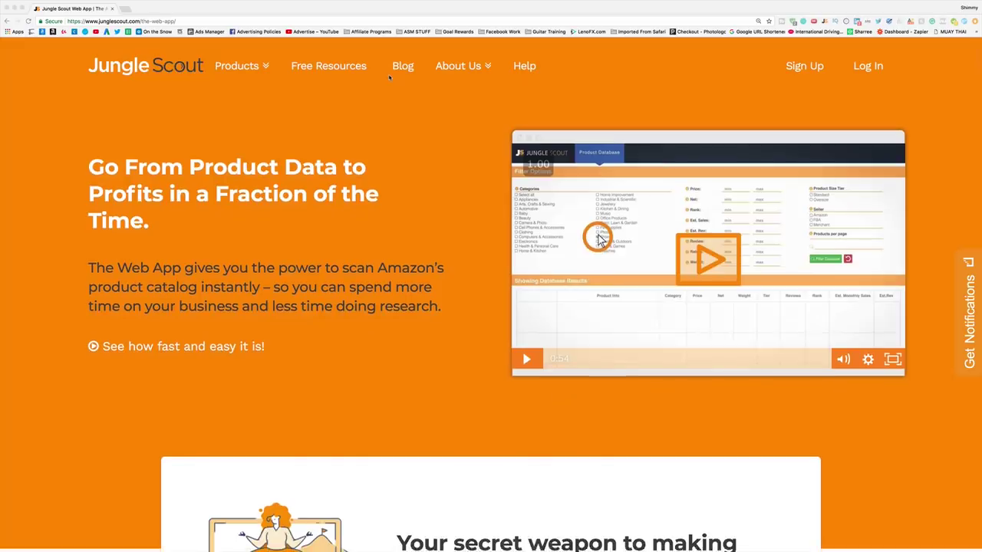
scroll(476, 341, down, 10)
scroll(476, 341, down, 15)
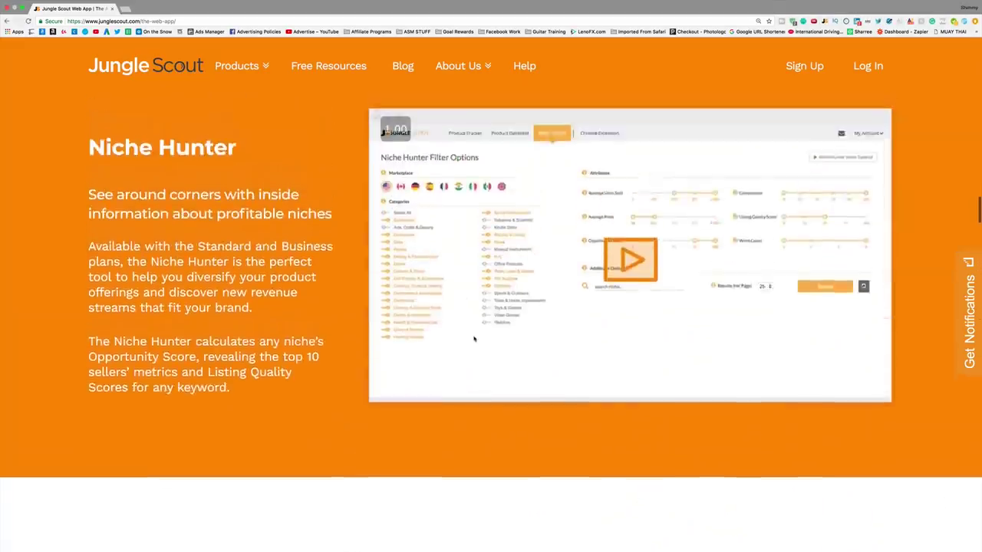
scroll(474, 338, up, 1)
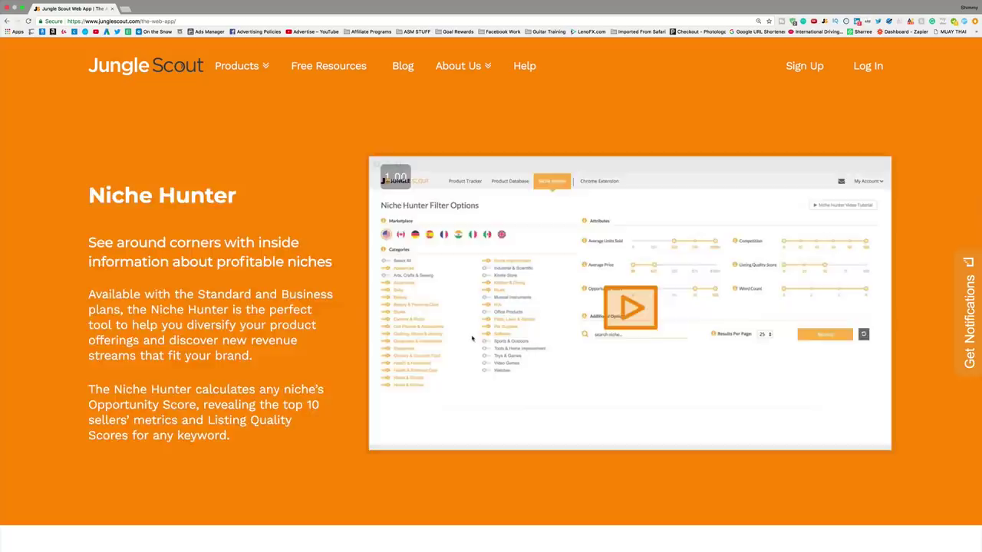
scroll(472, 341, up, 4)
scroll(468, 344, up, 3)
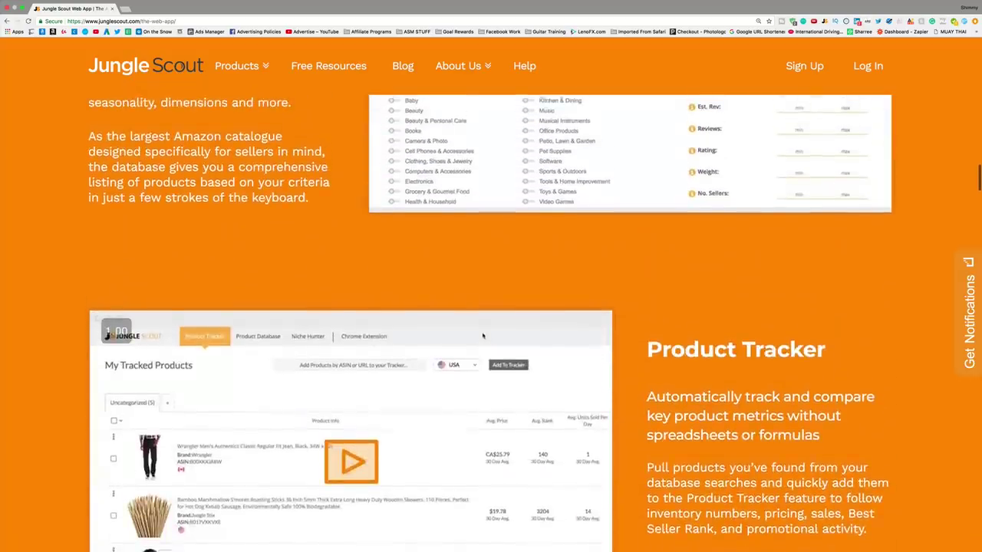
scroll(483, 336, up, 3)
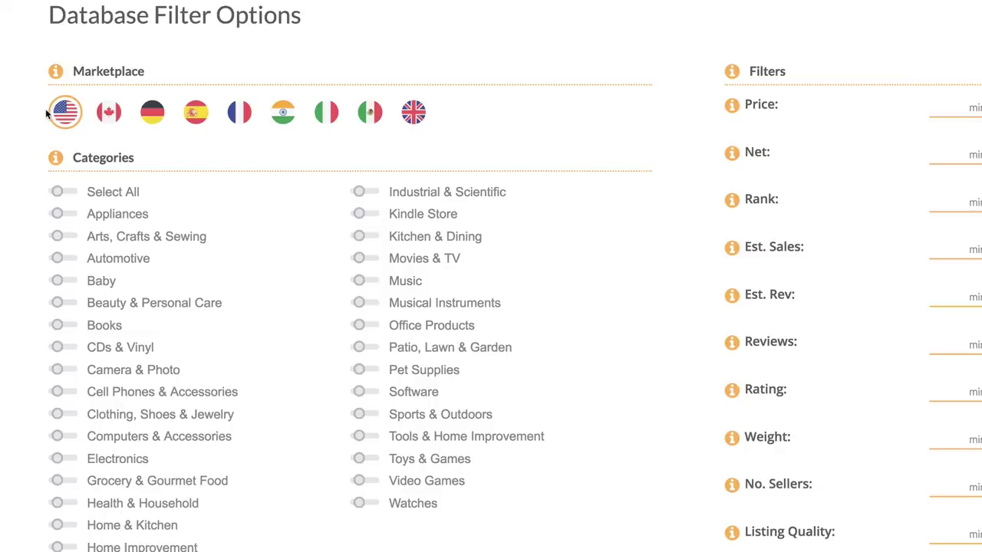
- Enable the Beauty & Personal Care, Health & Household and Home & Kitchen categories for the US marketplace
scroll(98, 213, down, 1)
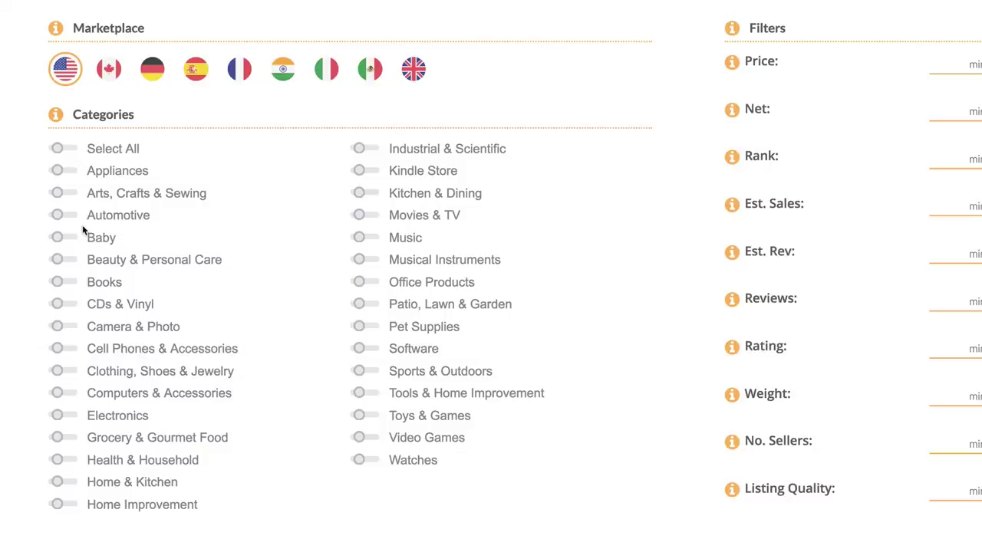
click(56, 261)
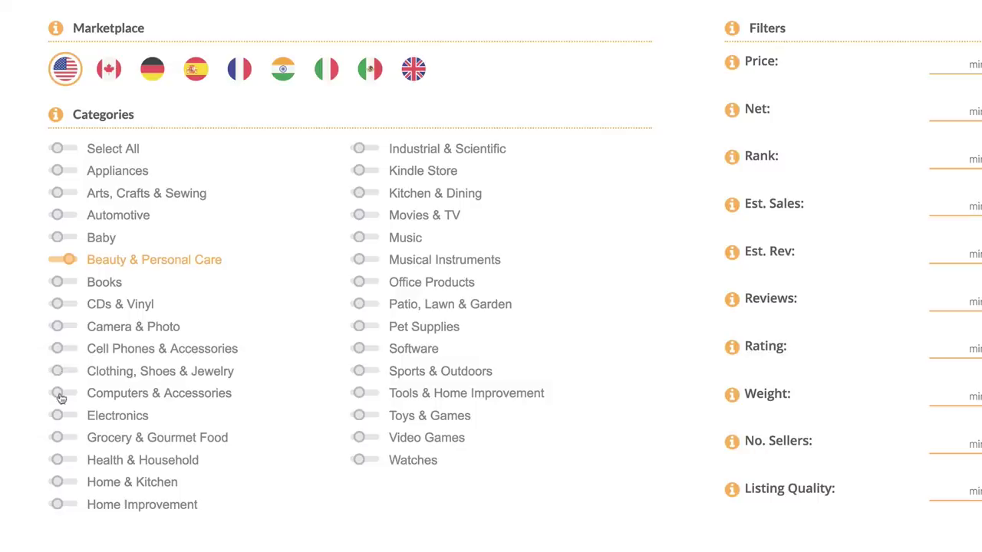
click(58, 461)
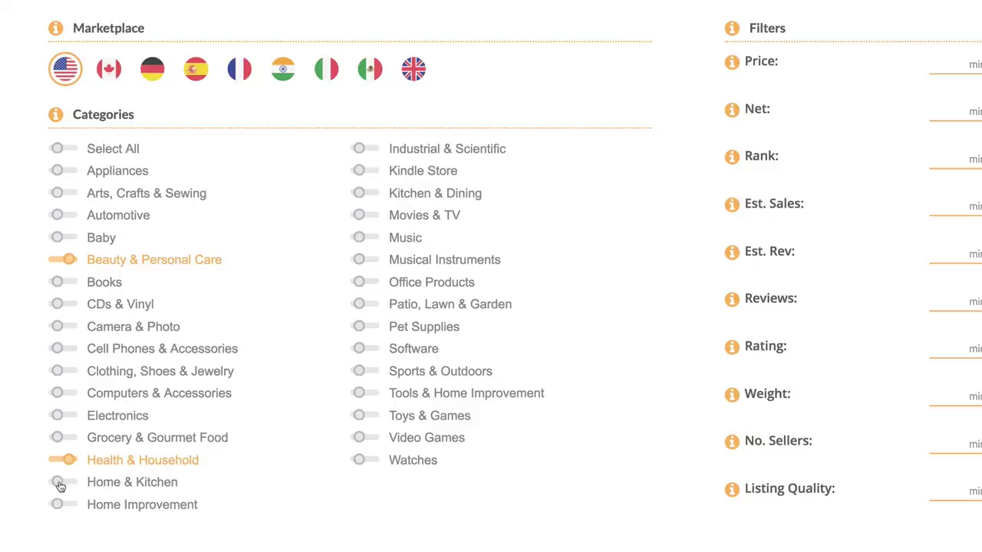
click(58, 483)
- Enable the Office Products, Patio, Lawn & Garden, Pet Supplies, Sports & Outdoors and Tools & Home Improvement categories as well
click(359, 284)
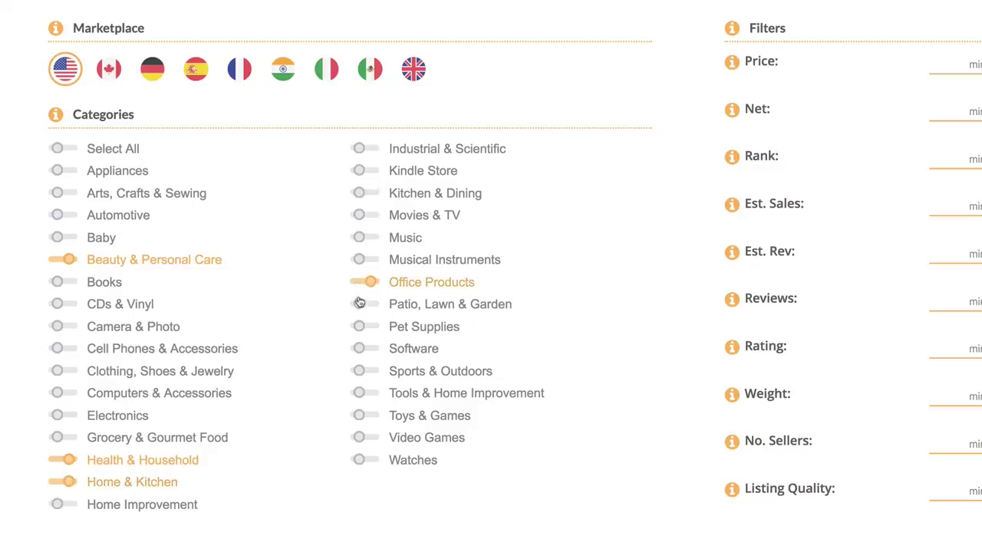
click(359, 303)
click(359, 327)
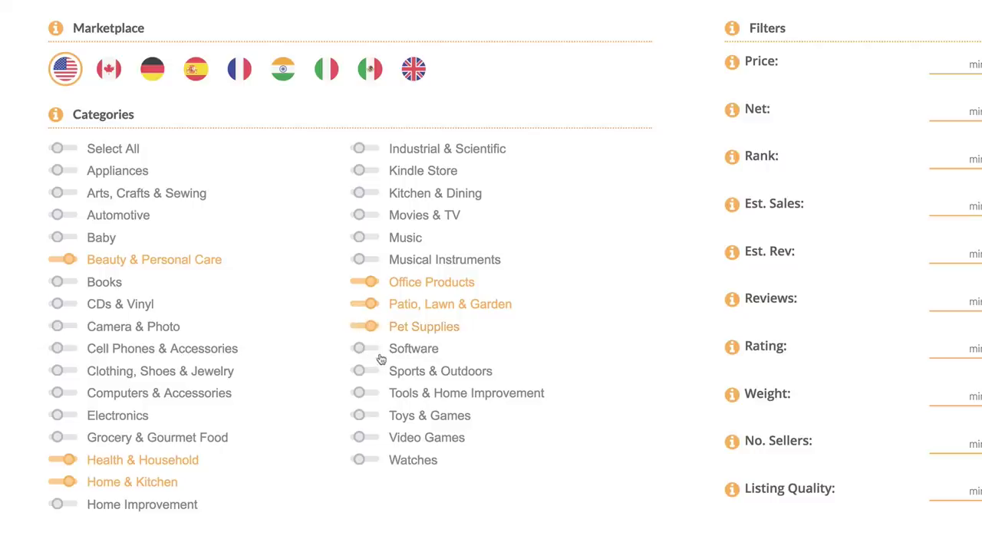
click(361, 371)
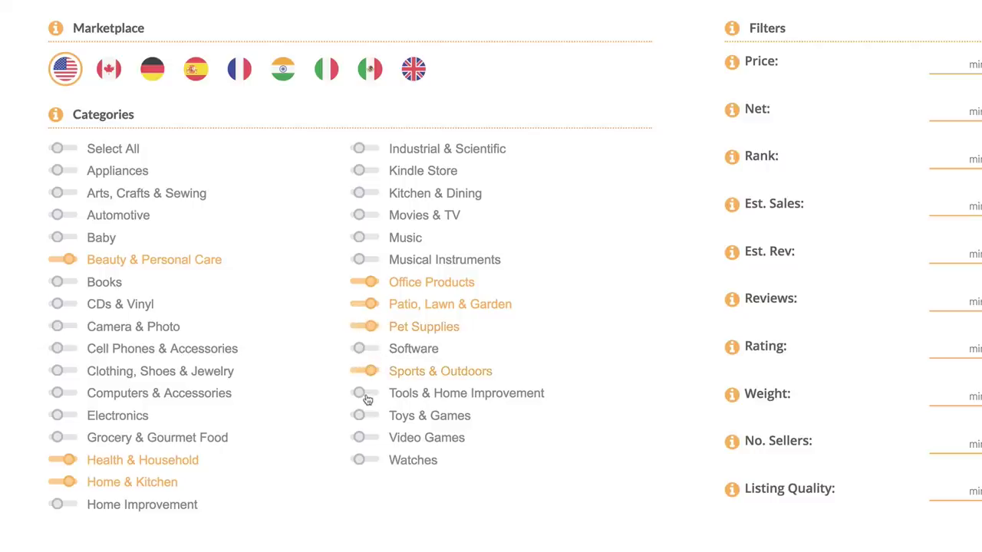
click(365, 395)
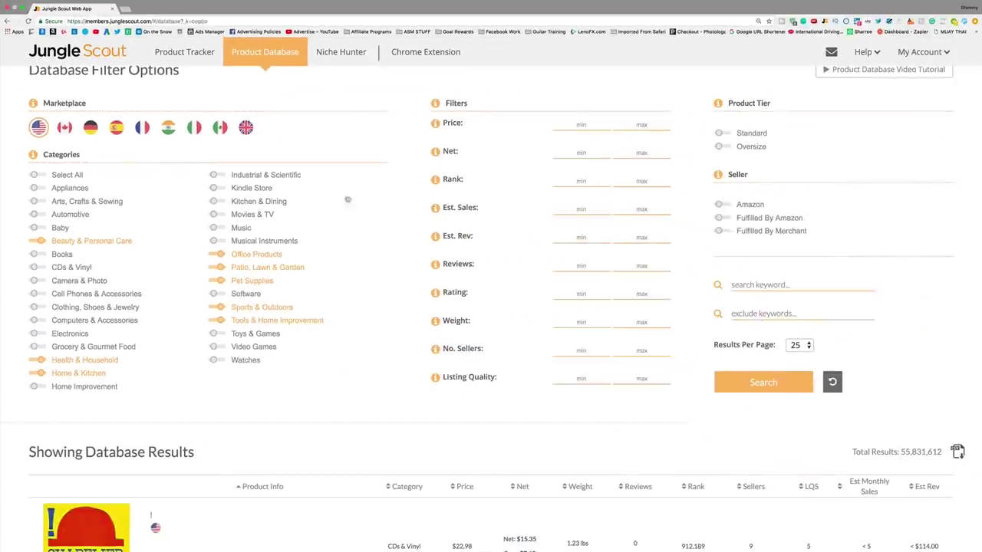
- Set the price filter to a minimum of 15 and a maximum of 40
click(576, 124)
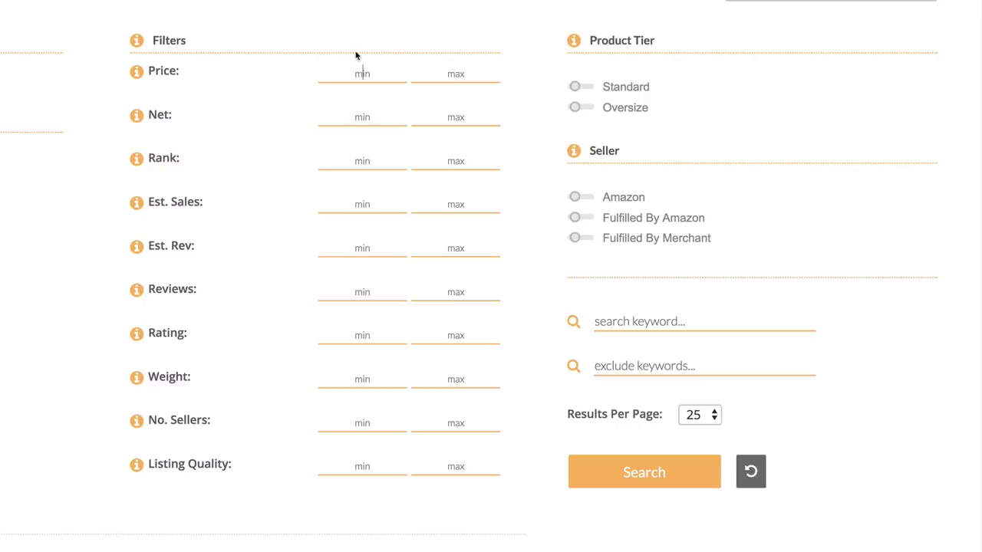
text(15)
click(445, 73)
text(40)
- Limit the rank to between 1 and 2500 and set the minimum estimated sales to 400
click(343, 161)
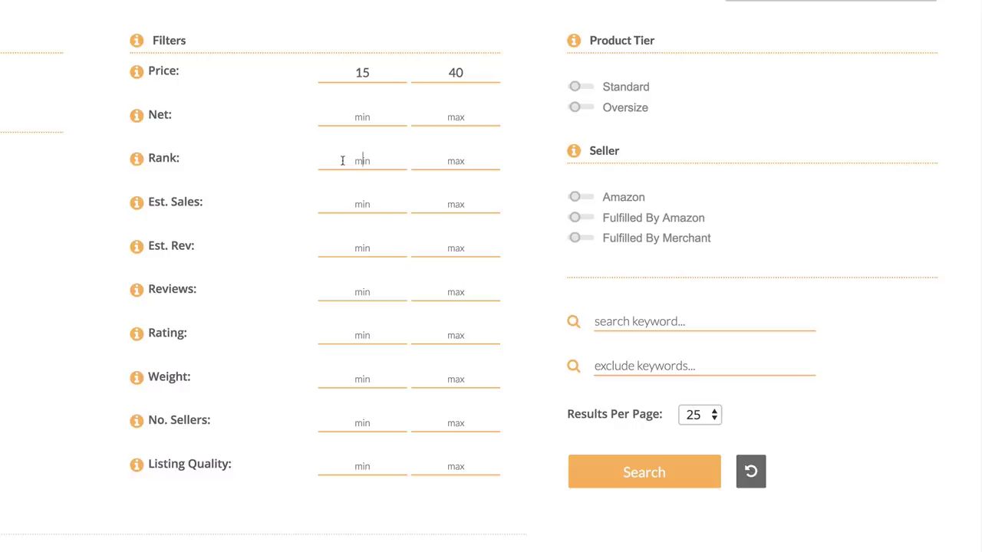
click(456, 161)
text(2500)
text(1)
click(367, 204)
text(400)
- Set the maximum number of reviews to 250 and the maximum weight to 1
click(457, 291)
text(2)
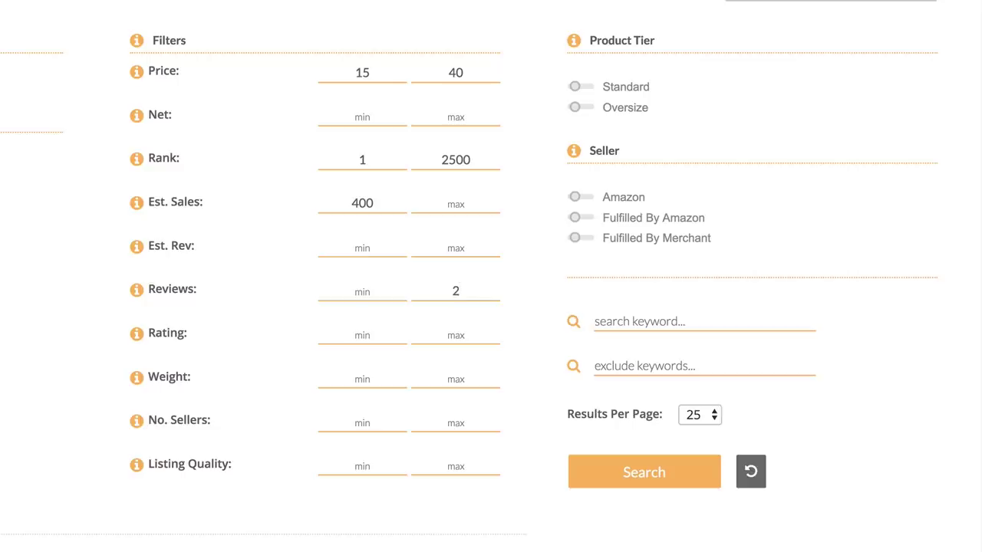
text(50)
click(453, 377)
text(1)
drag(180, 466, 201, 470)
click(204, 471)
drag(654, 40, 598, 41)
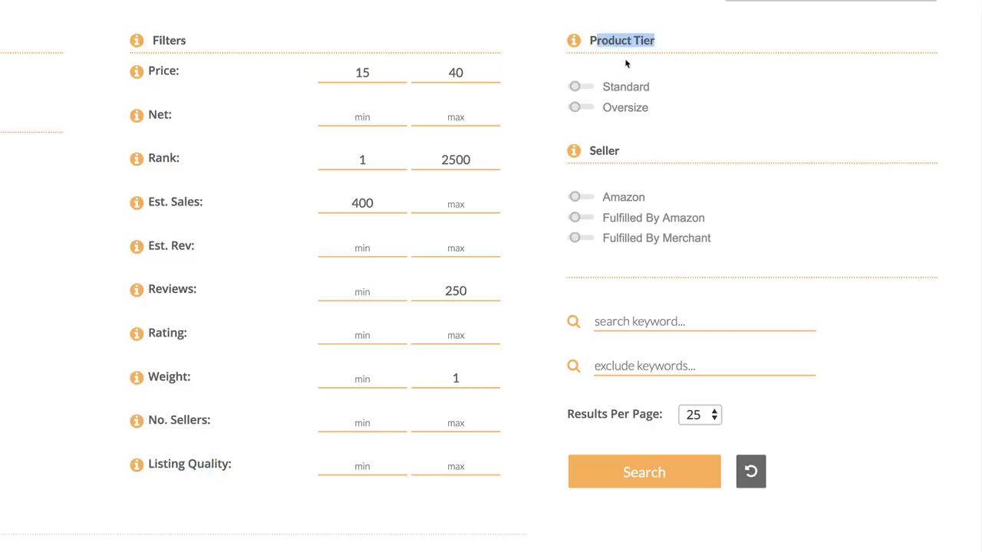
- Search the database for Fulfilled By Amazon products with 100 results per page
click(583, 220)
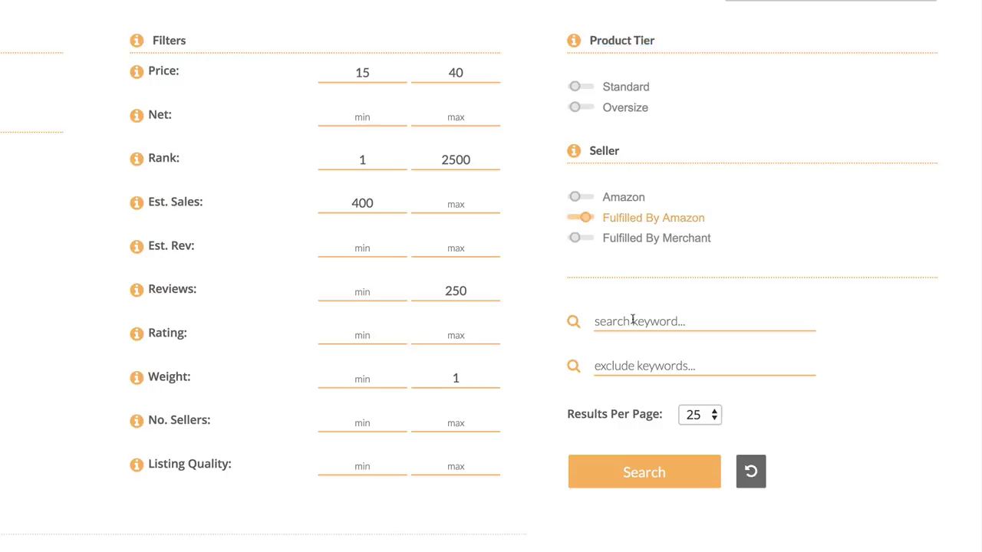
click(709, 415)
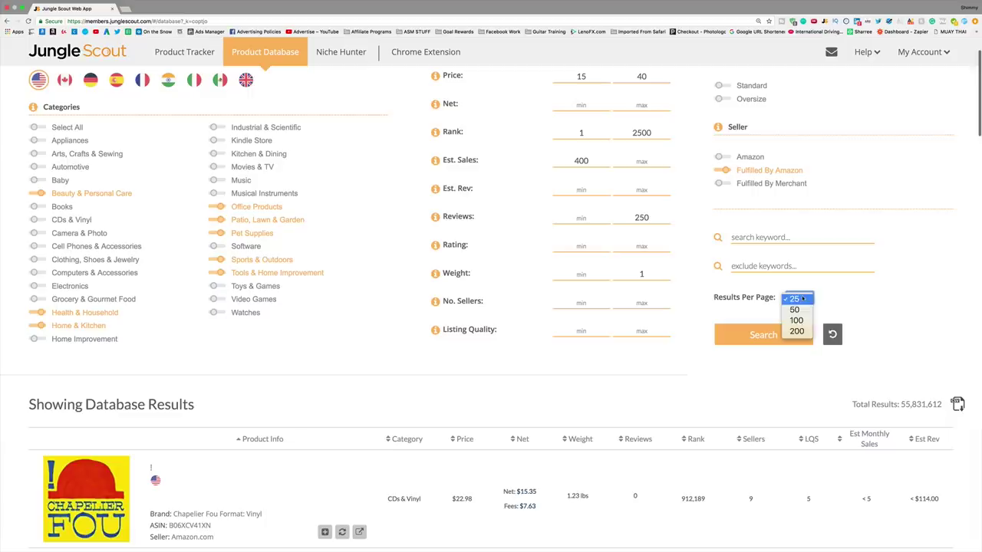
click(796, 320)
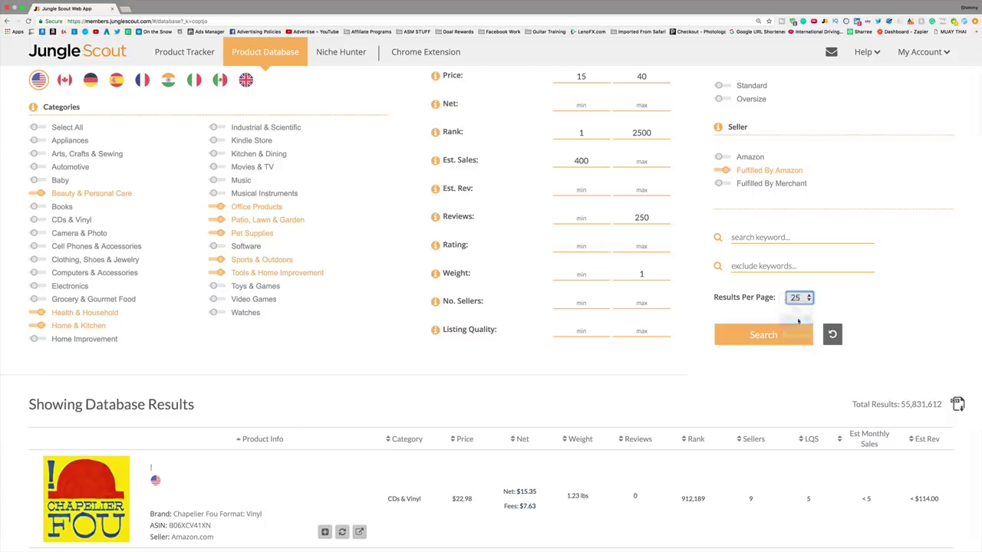
click(779, 336)
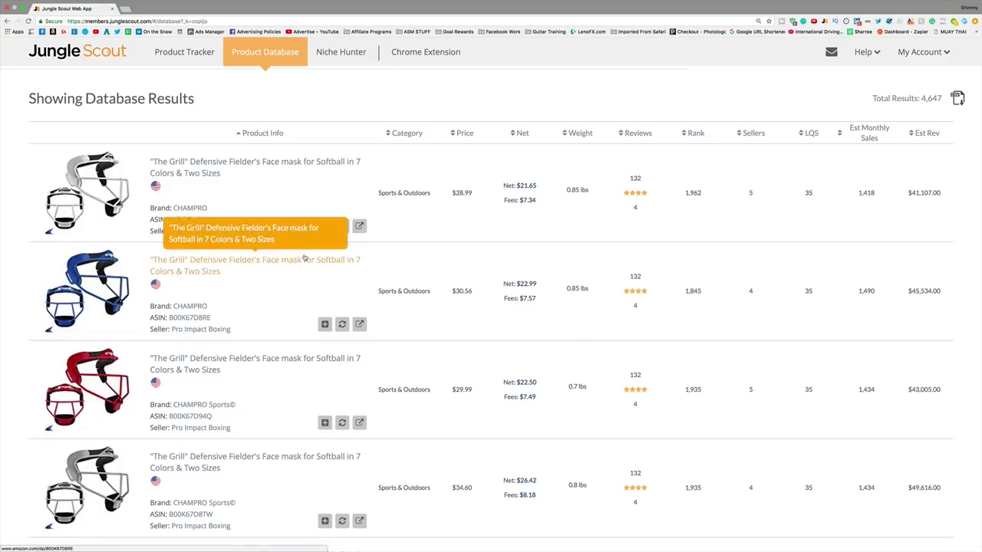
- Examine the first database results alongside the filter settings used for the search
scroll(323, 262, down, 4)
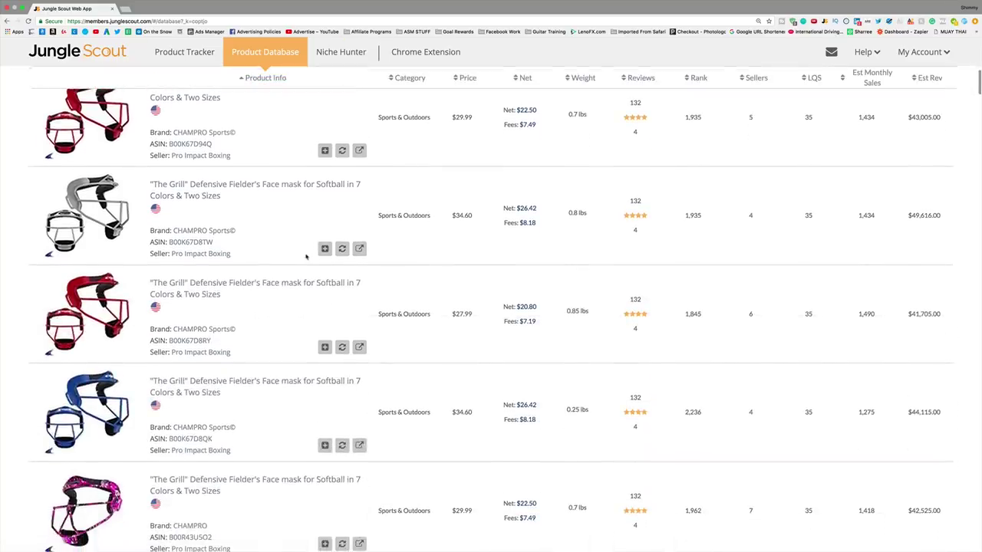
scroll(333, 258, up, 6)
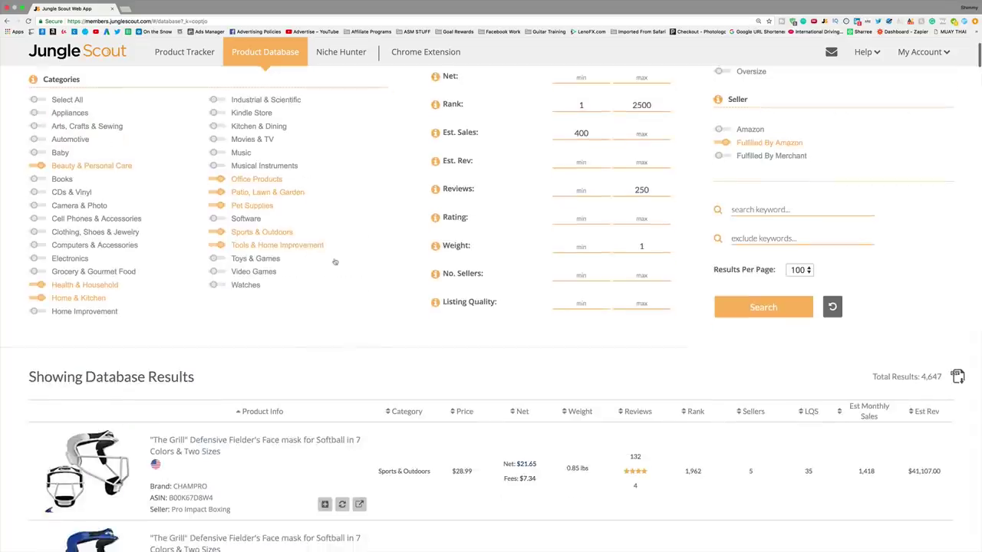
scroll(523, 234, up, 1)
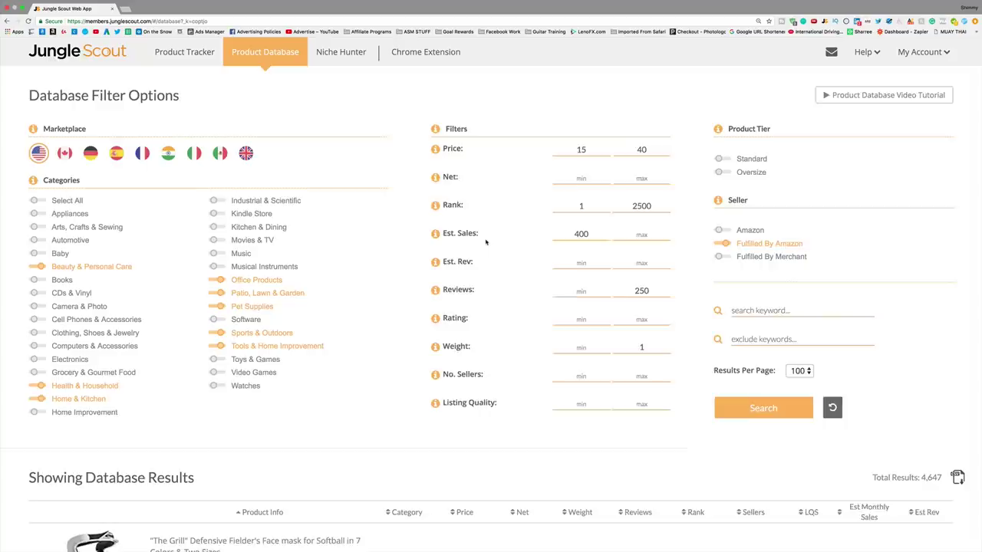
scroll(485, 242, down, 1)
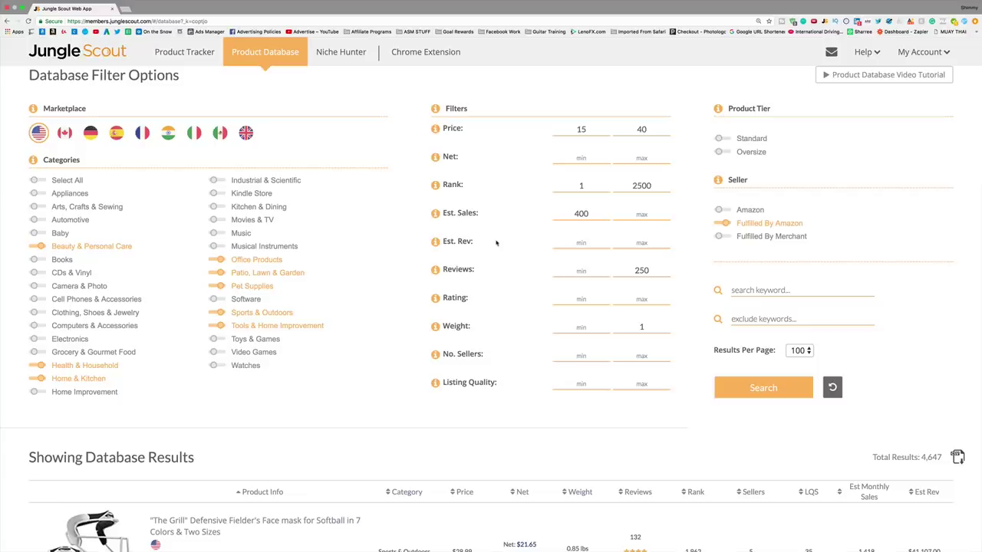
scroll(498, 245, down, 5)
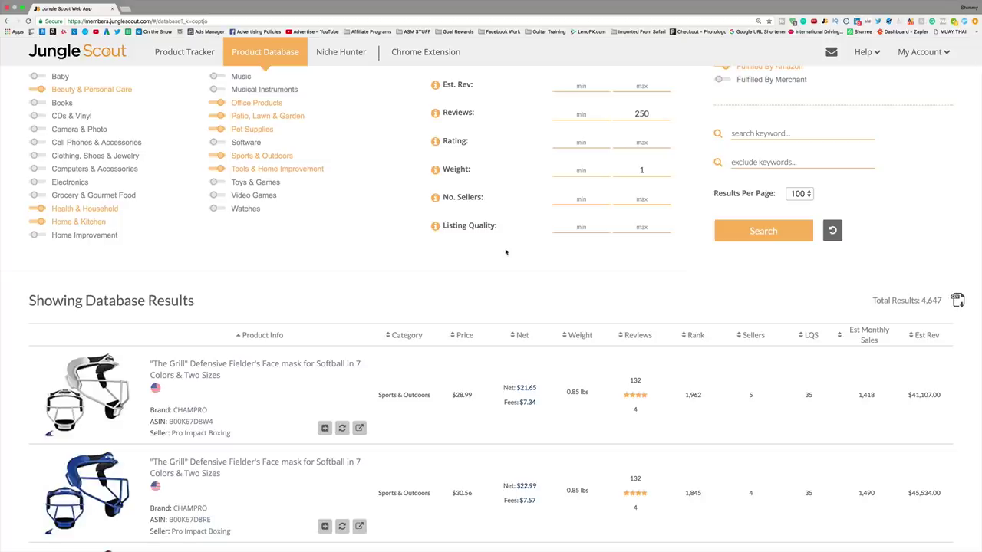
scroll(506, 251, down, 4)
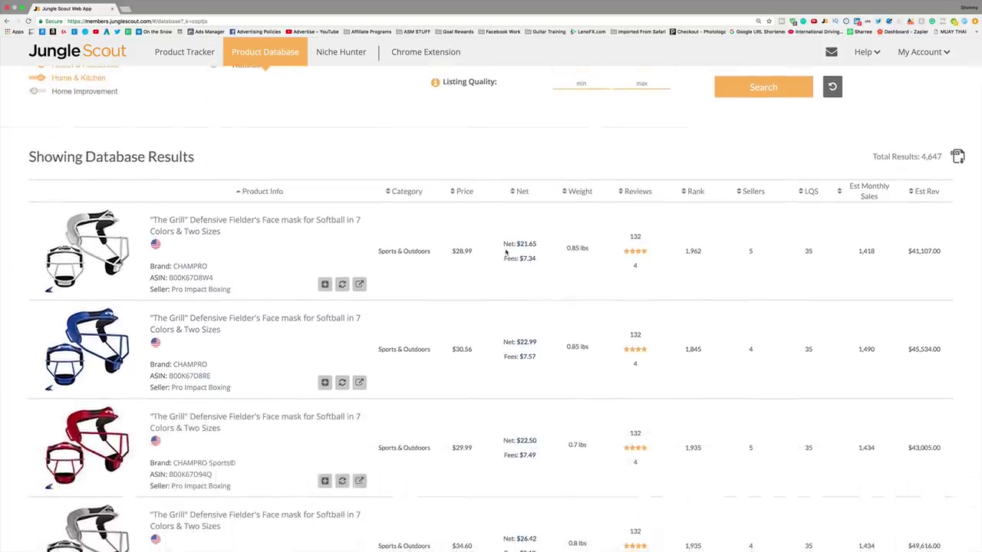
scroll(377, 261, up, 4)
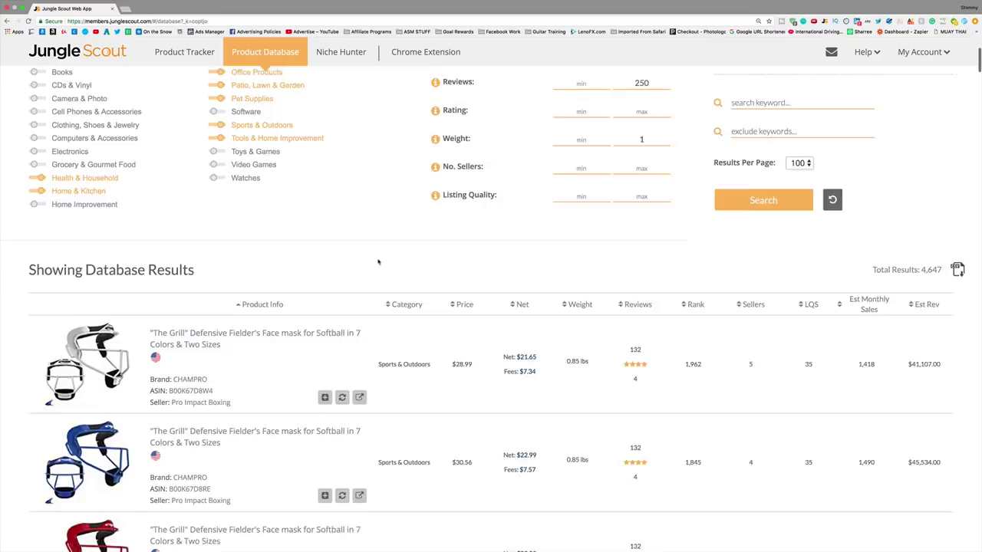
- Browse the filtered product results for potential product ideas, checking their prices, reviews, ranks and estimated monthly sales
scroll(380, 261, down, 8)
scroll(382, 261, down, 6)
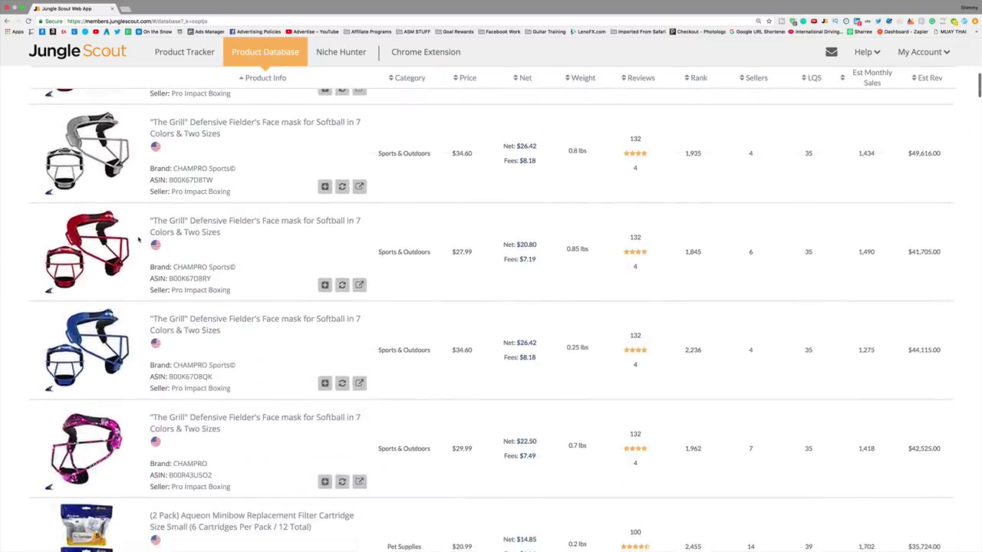
scroll(137, 244, down, 10)
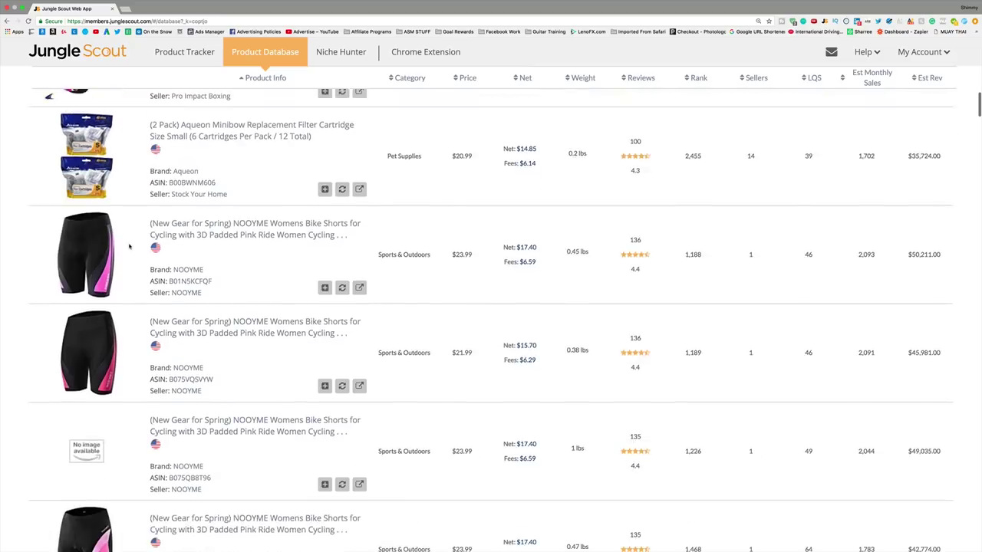
scroll(129, 246, down, 12)
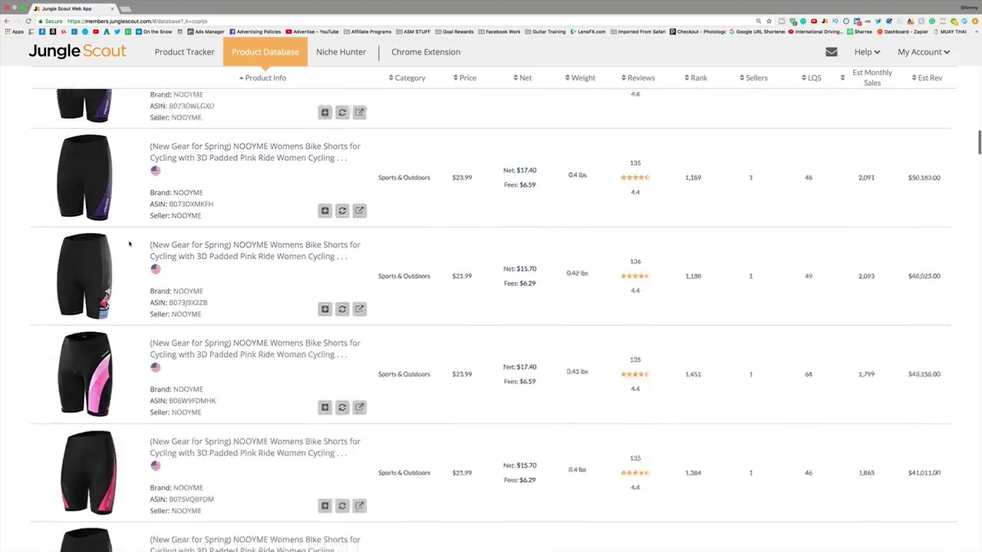
scroll(129, 244, down, 12)
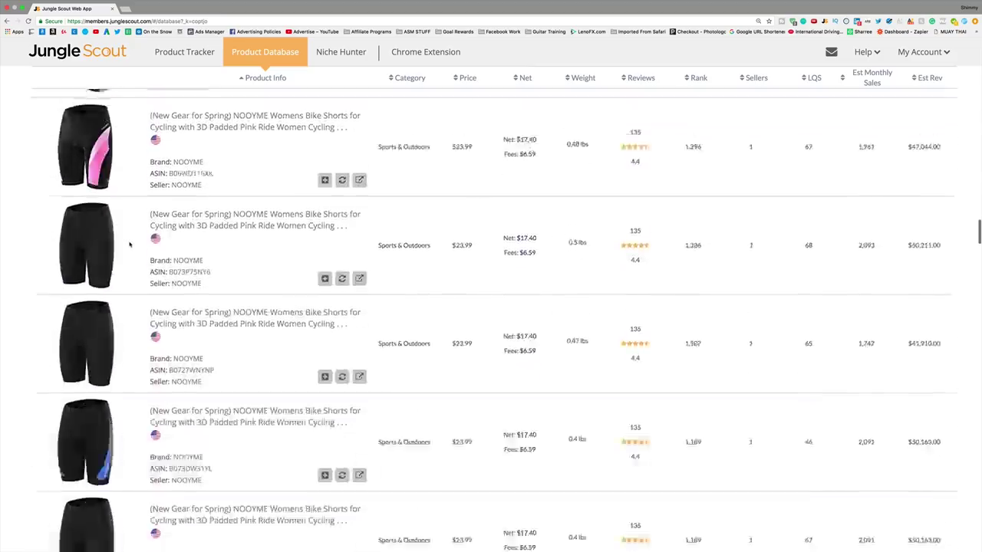
scroll(129, 244, down, 12)
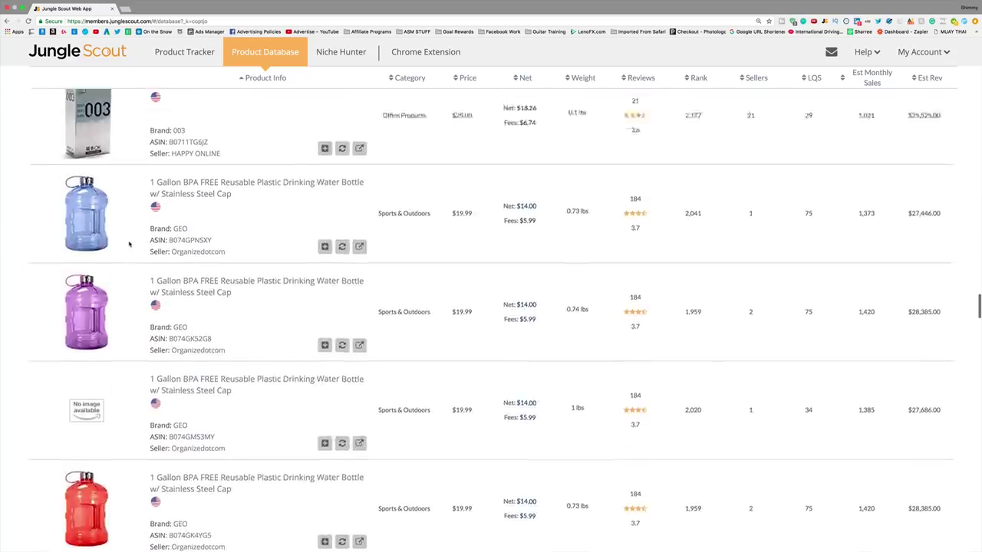
scroll(129, 244, down, 12)
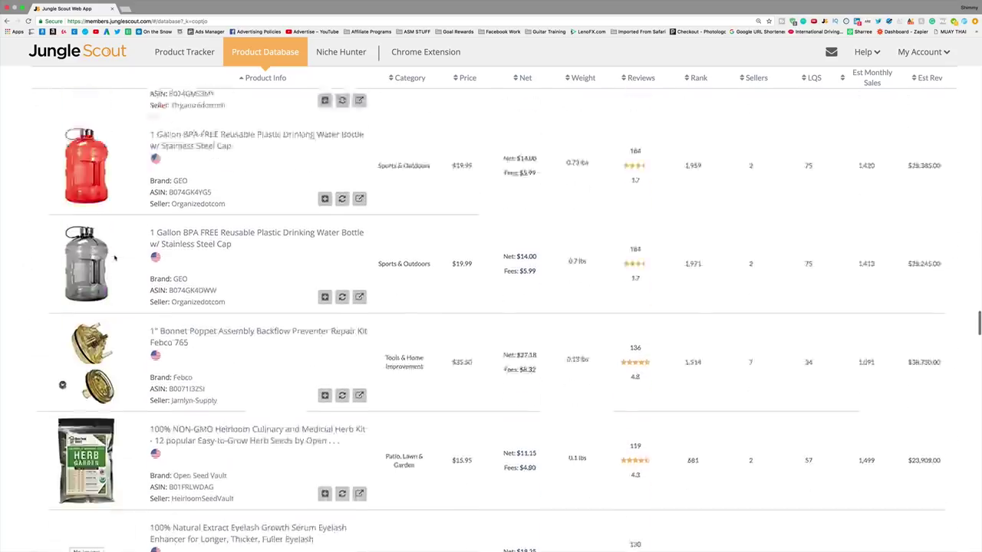
scroll(115, 259, down, 5)
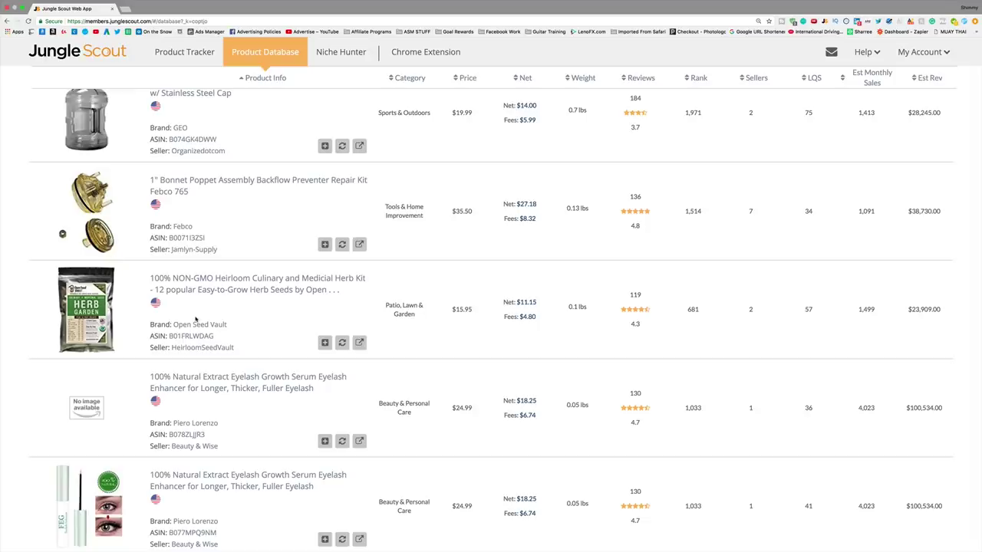
scroll(196, 320, down, 10)
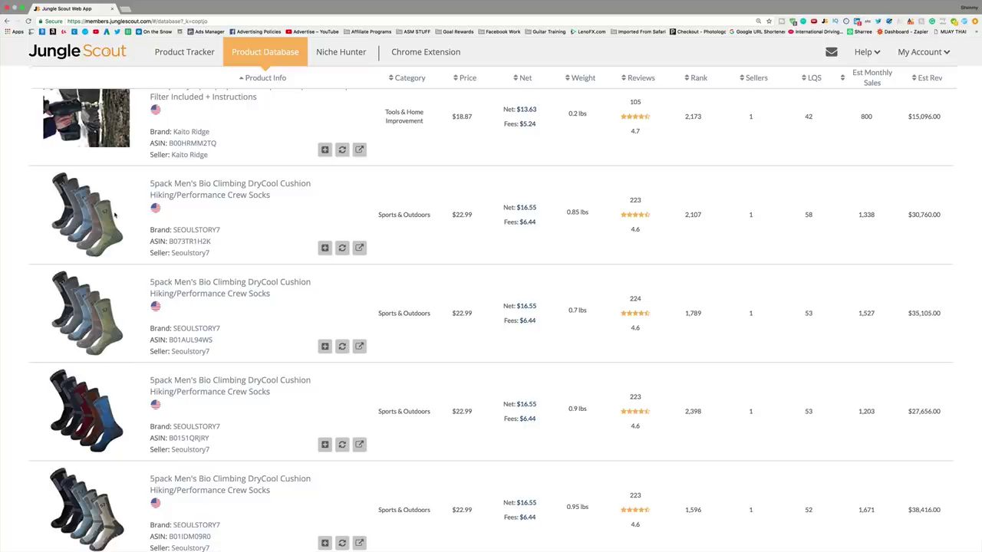
- Open page 2 of the database results and browse down to the compact microfiber beach towels
scroll(182, 280, down, 5)
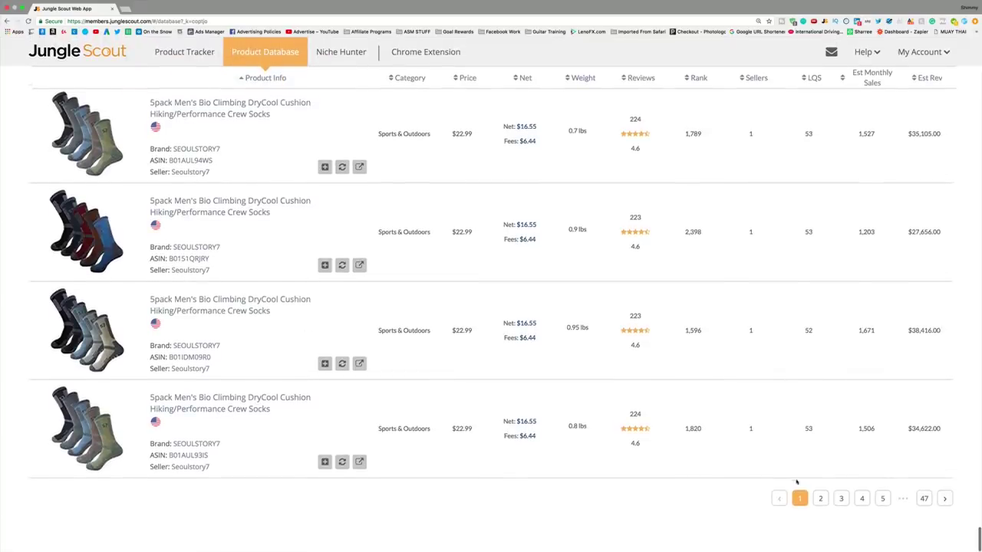
click(821, 499)
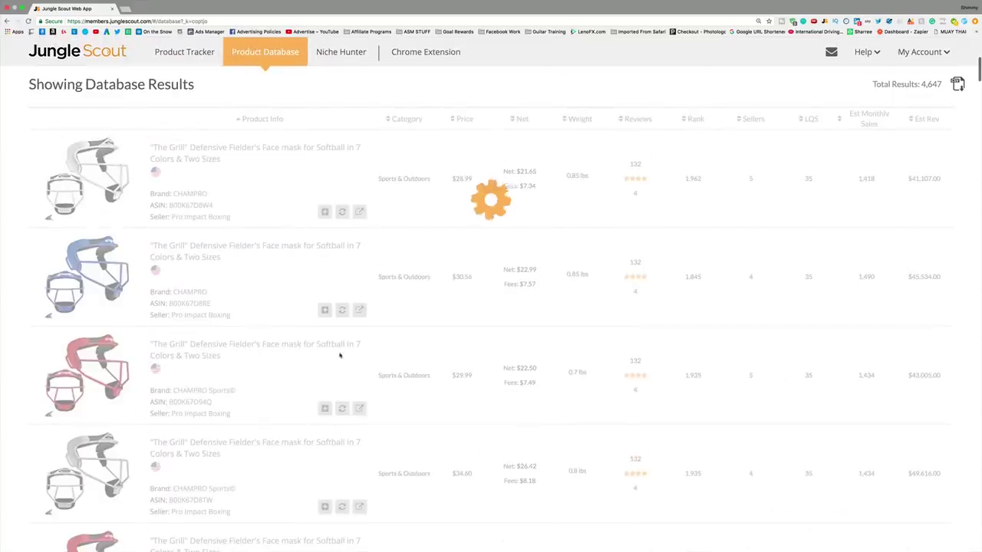
scroll(243, 268, down, 10)
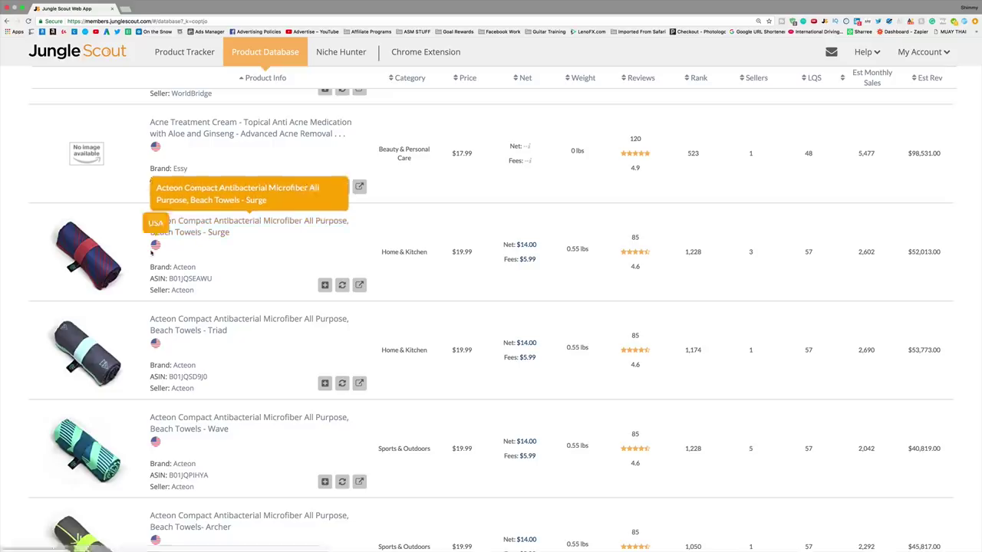
- Examine the Acteon microfiber beach towel listings as a product idea, checking their price and weight
scroll(151, 251, up, 3)
scroll(151, 251, up, 3)
scroll(151, 252, down, 7)
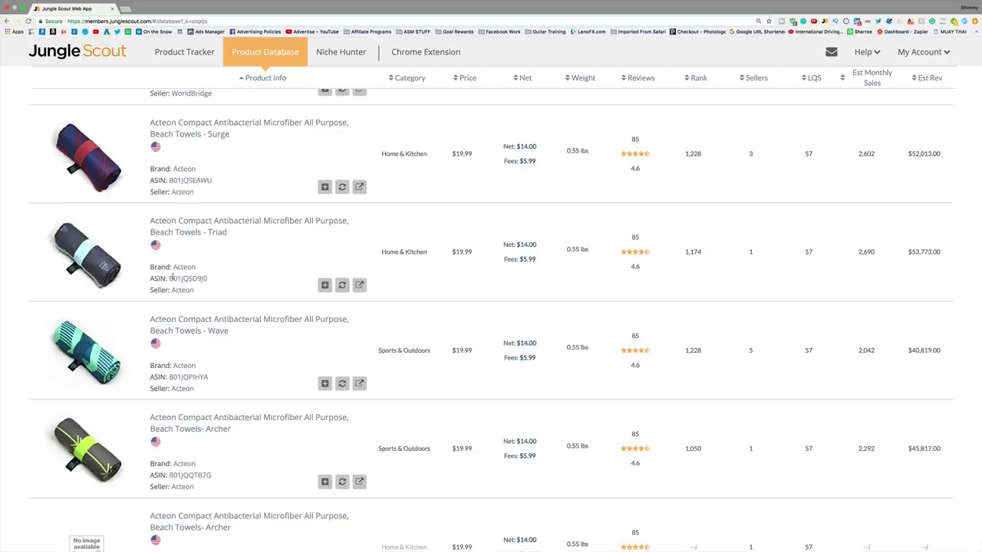
scroll(170, 277, down, 10)
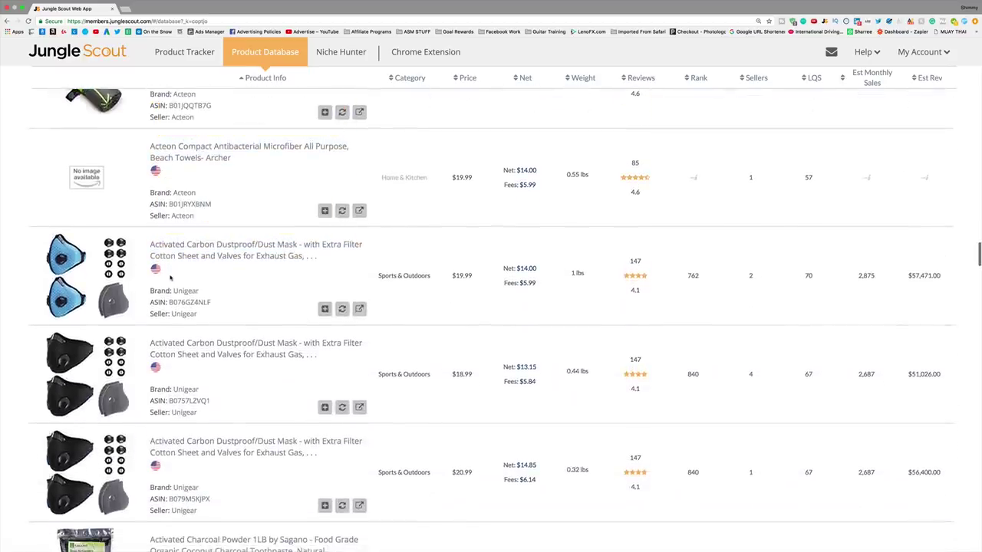
scroll(171, 278, up, 4)
scroll(174, 278, up, 1)
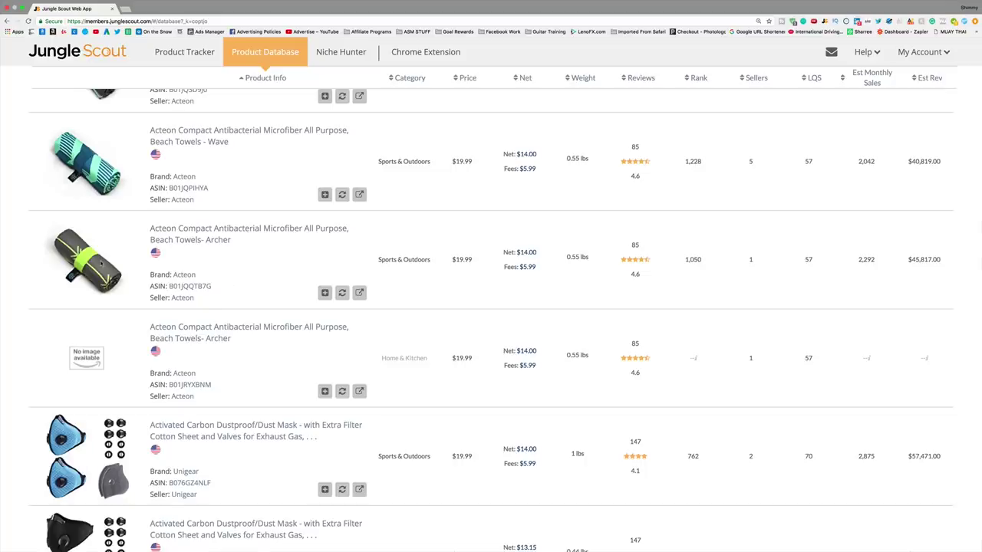
scroll(100, 263, up, 1)
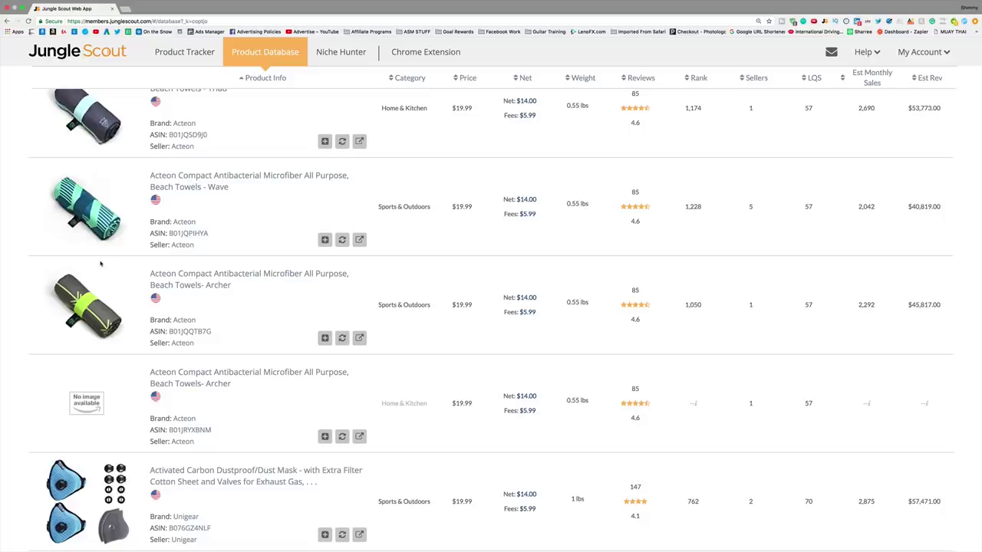
scroll(102, 284, down, 2)
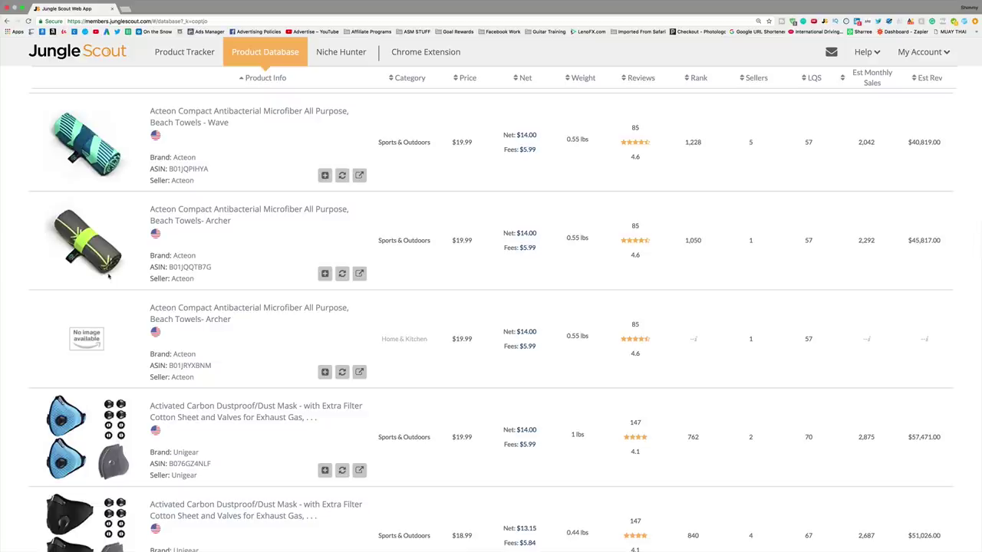
drag(471, 238, 451, 245)
click(451, 246)
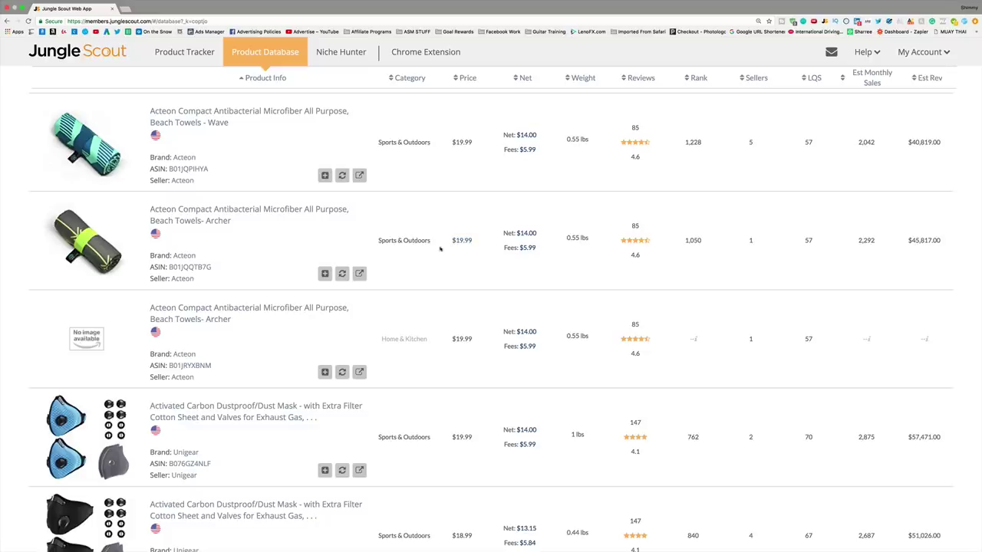
drag(593, 242, 565, 241)
- Browse past the dust masks and beauty products to examine the Andake ski glove listings
scroll(220, 393, down, 10)
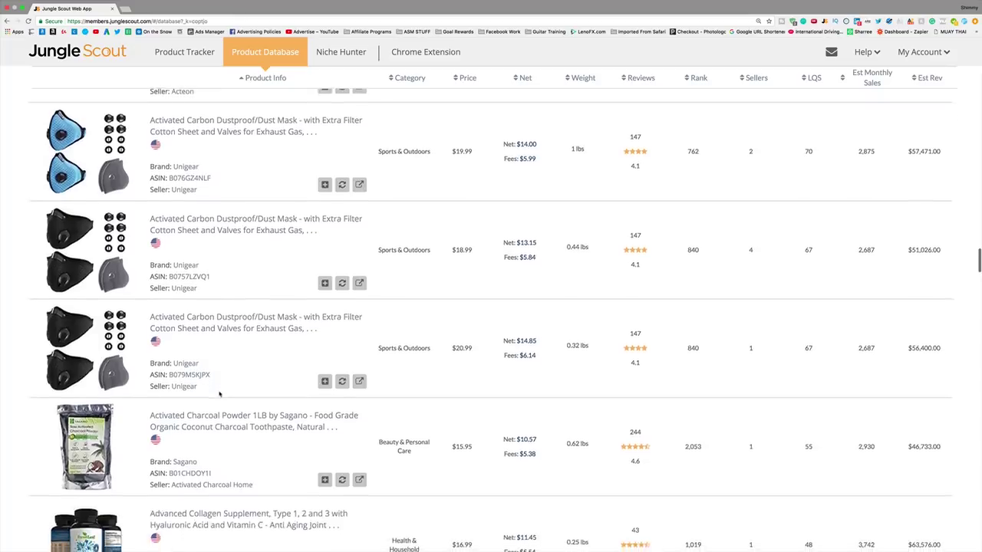
scroll(219, 394, down, 6)
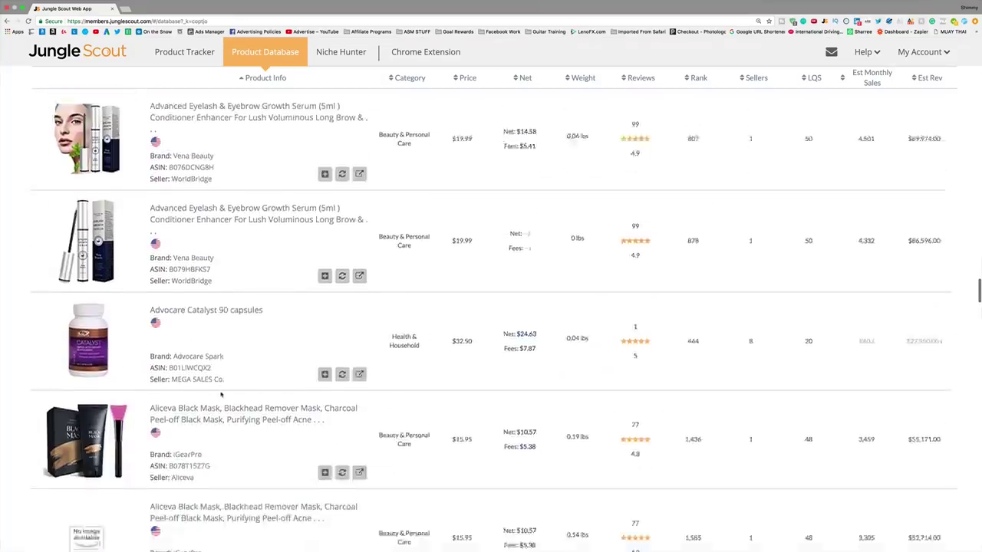
scroll(220, 394, down, 10)
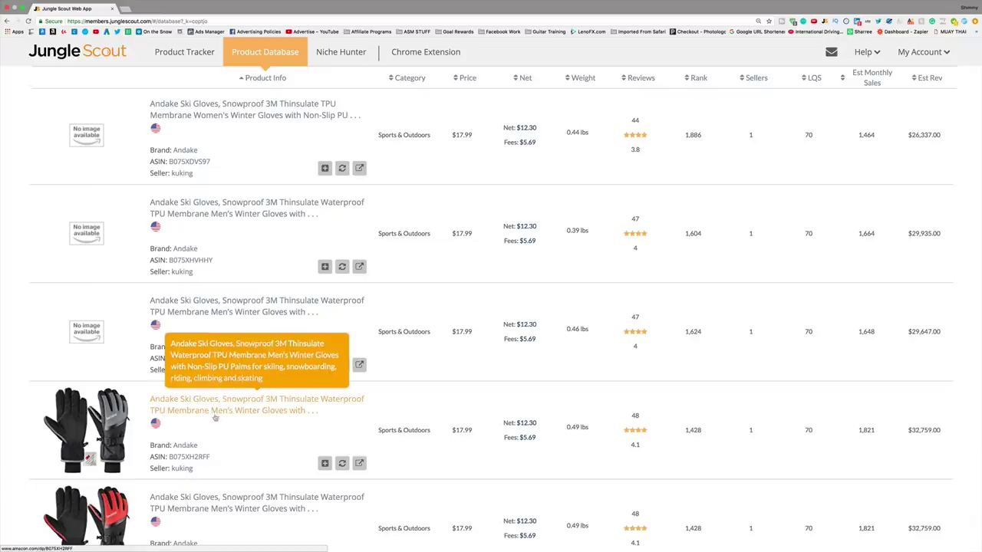
scroll(215, 418, down, 3)
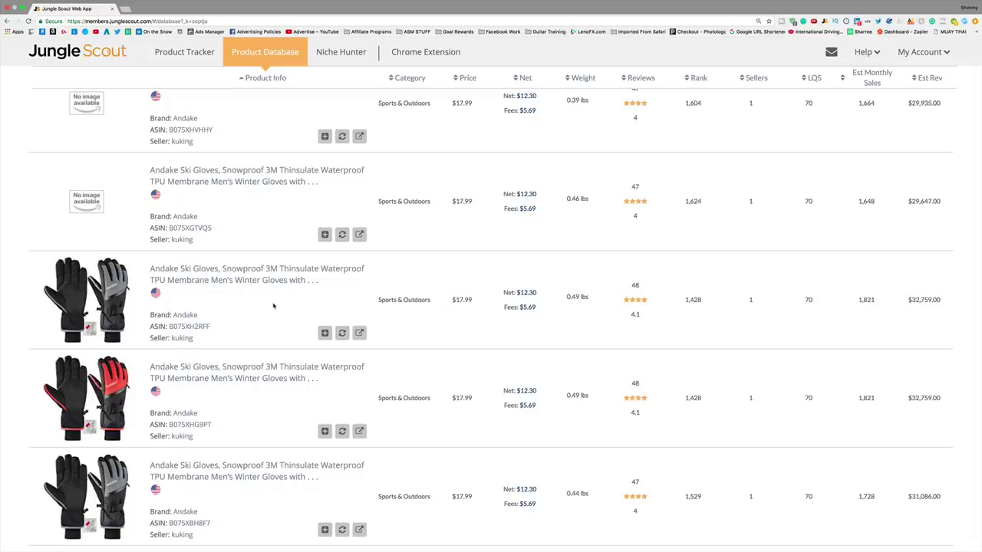
scroll(273, 306, down, 3)
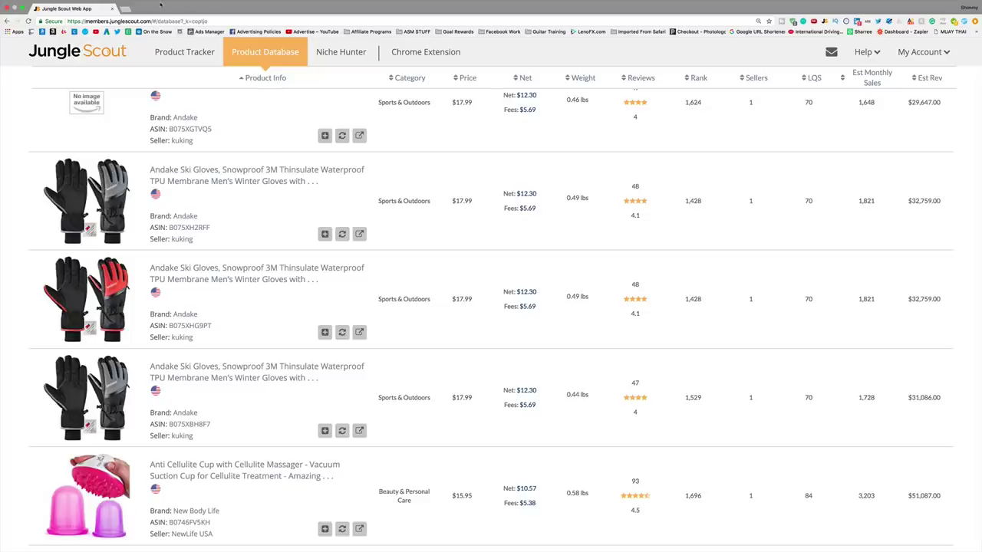
- Open amazon.com in a new browser tab and search for "hiking socks"
click(126, 9)
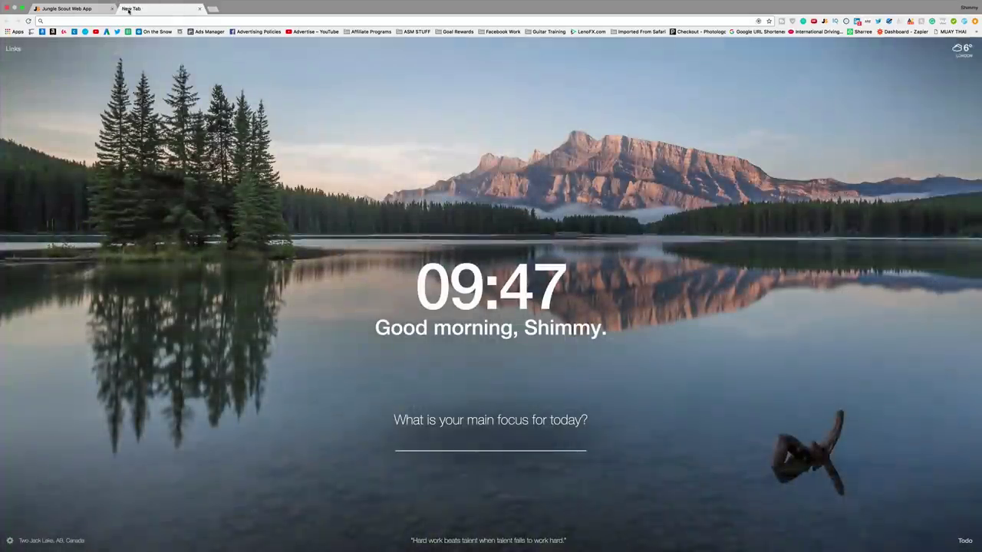
text(amazon.com)
key(Return)
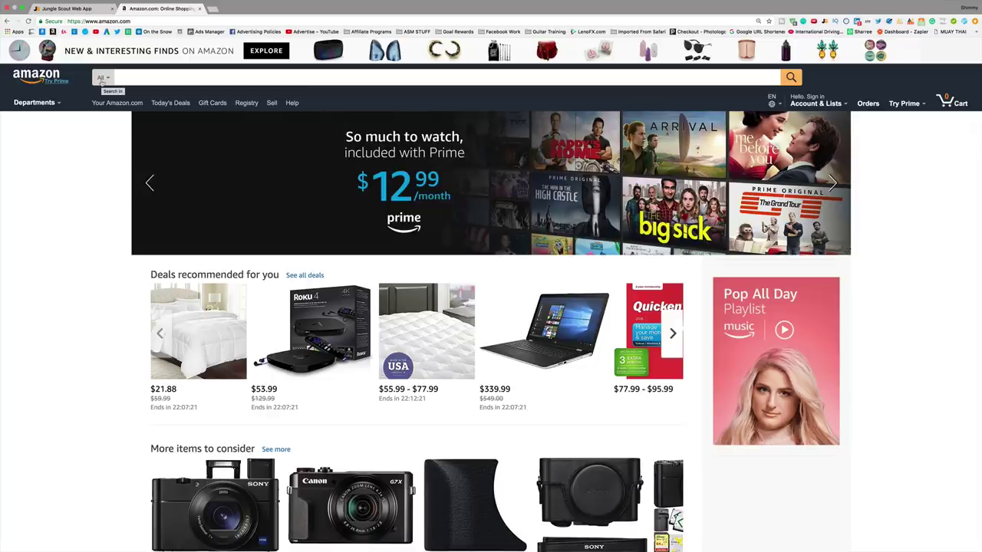
text(hiking socks)
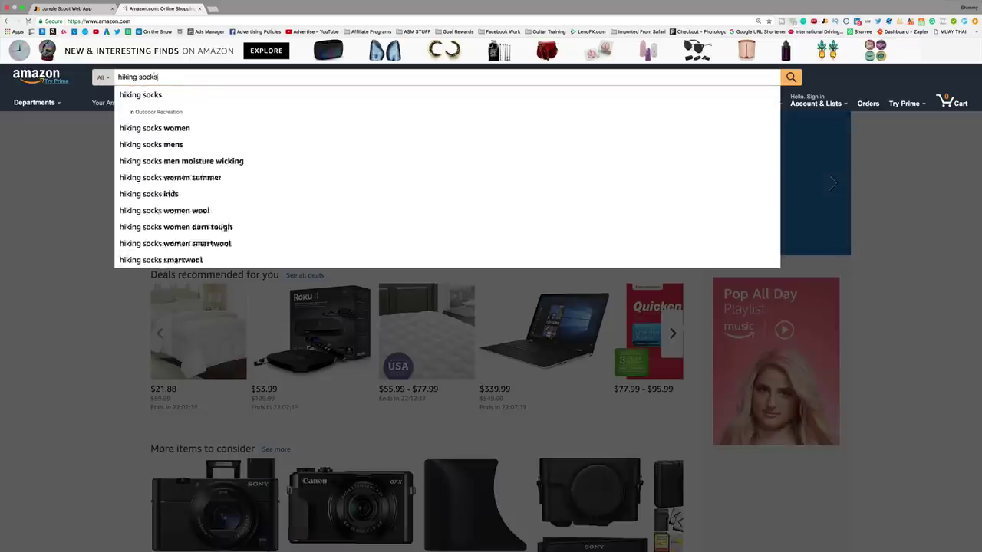
key(Return)
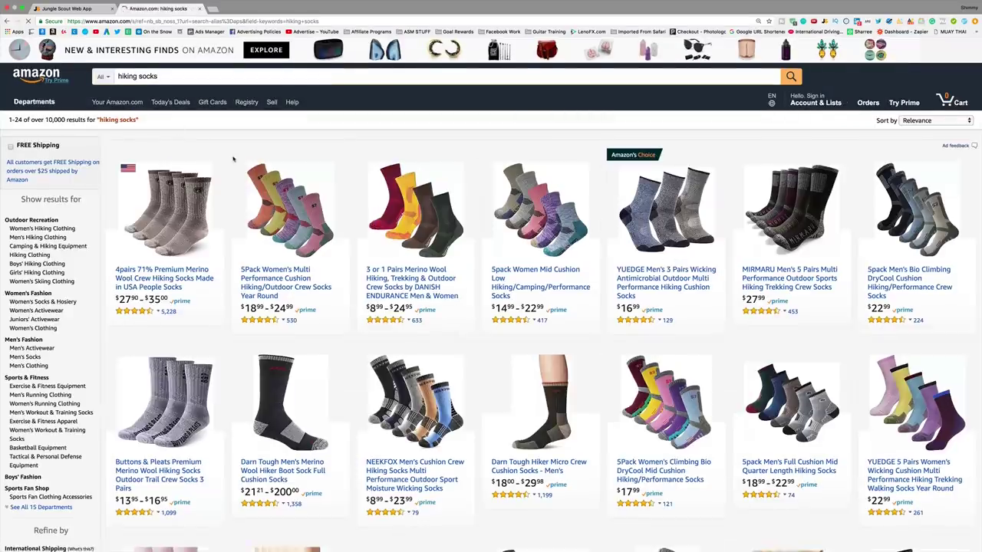
- Look over the hiking socks search results and run the Jungle Scout extension on them
scroll(272, 182, down, 15)
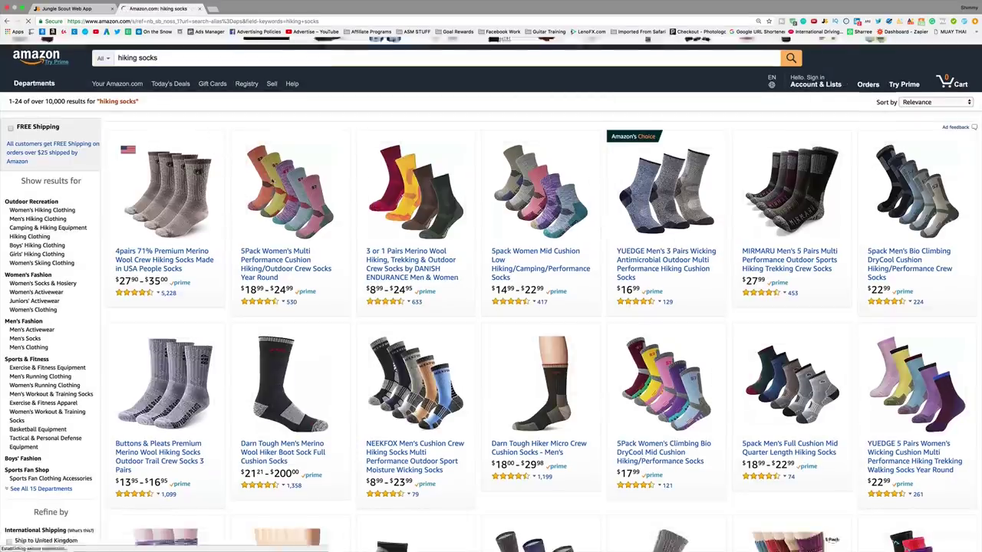
scroll(272, 182, up, 15)
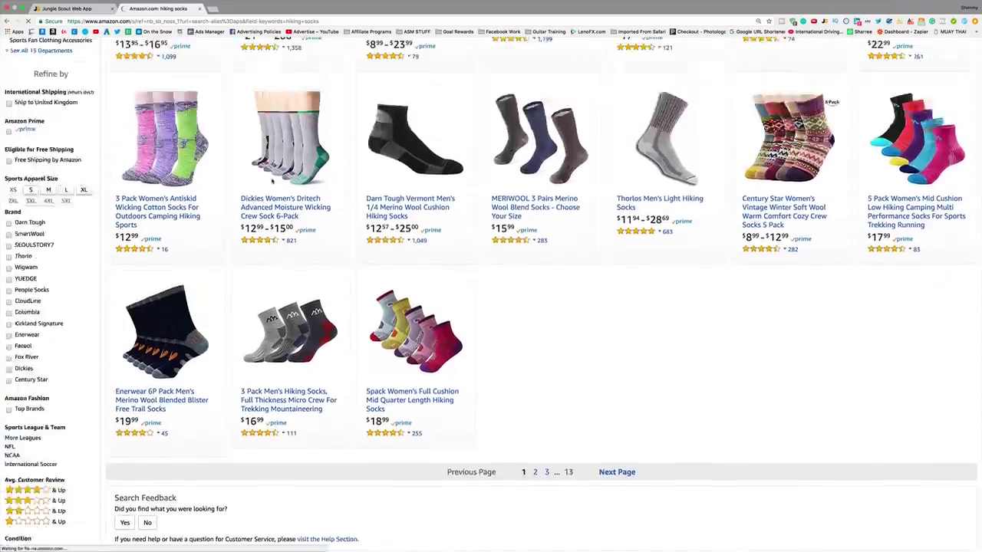
scroll(491, 295, up, 2)
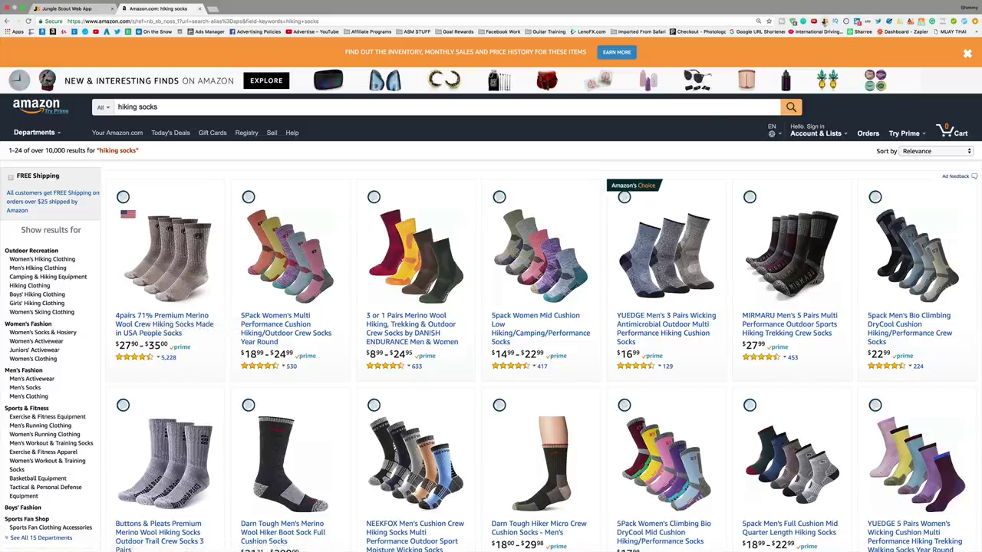
click(824, 22)
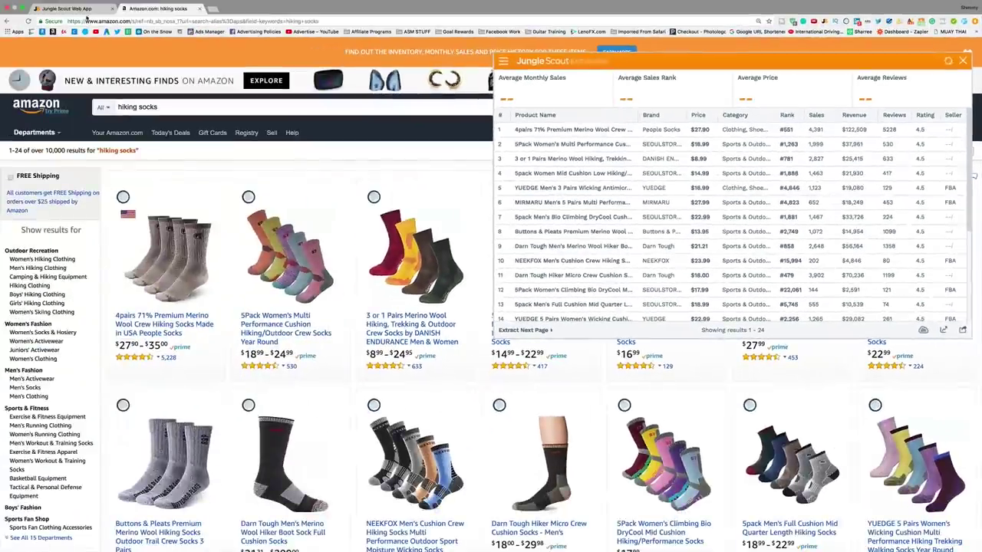
- Return to the Jungle Scout product database and browse the listings beyond the ski gloves, including the Apple Watch bands
click(67, 8)
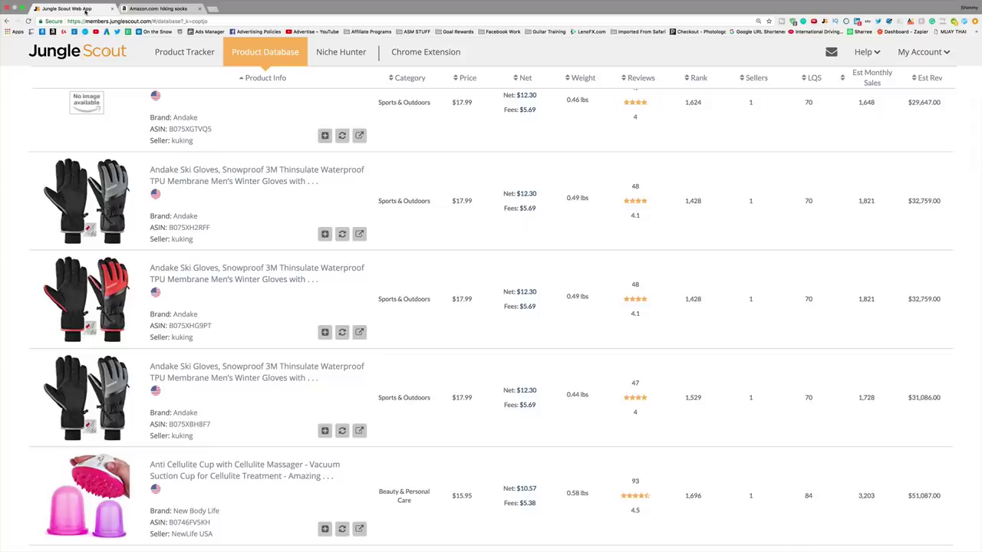
scroll(119, 192, down, 15)
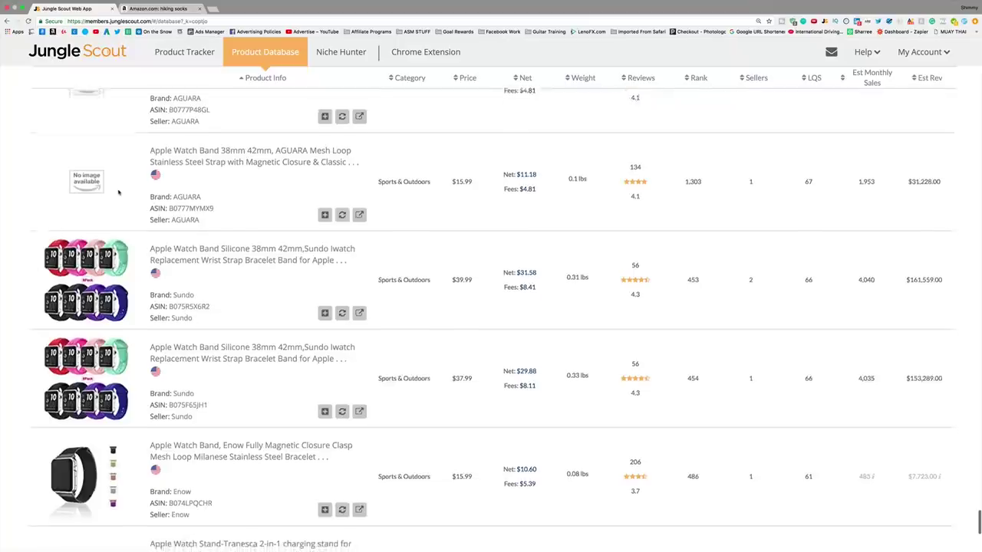
scroll(119, 192, up, 3)
scroll(153, 184, up, 3)
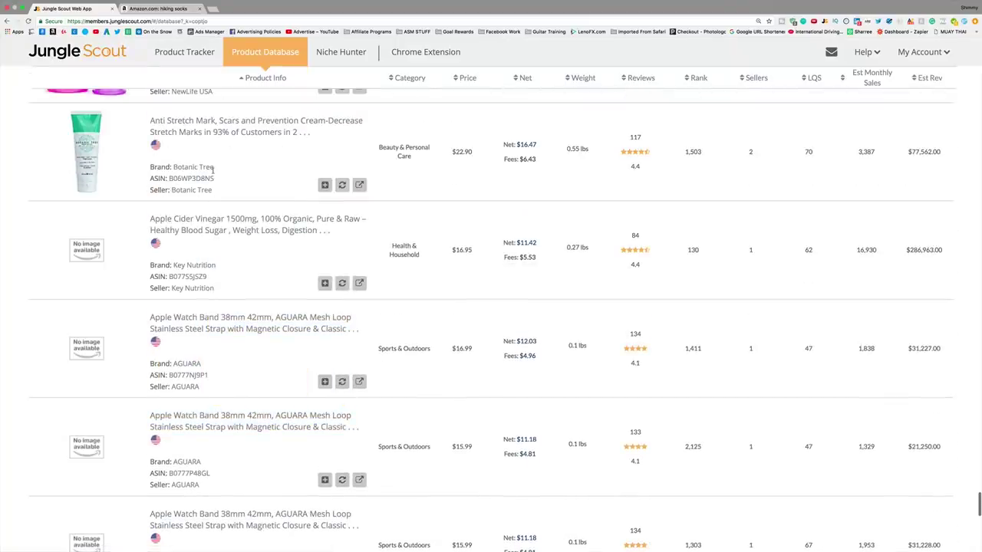
- Switch back to the Amazon hiking socks results and look through the products listed in the Jungle Scout extension
click(157, 9)
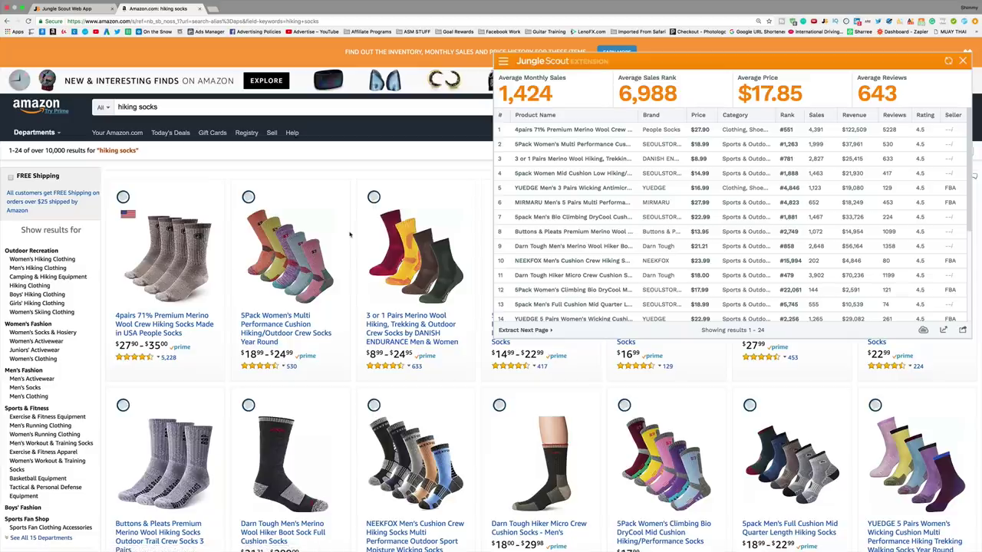
scroll(350, 235, down, 5)
scroll(560, 186, down, 3)
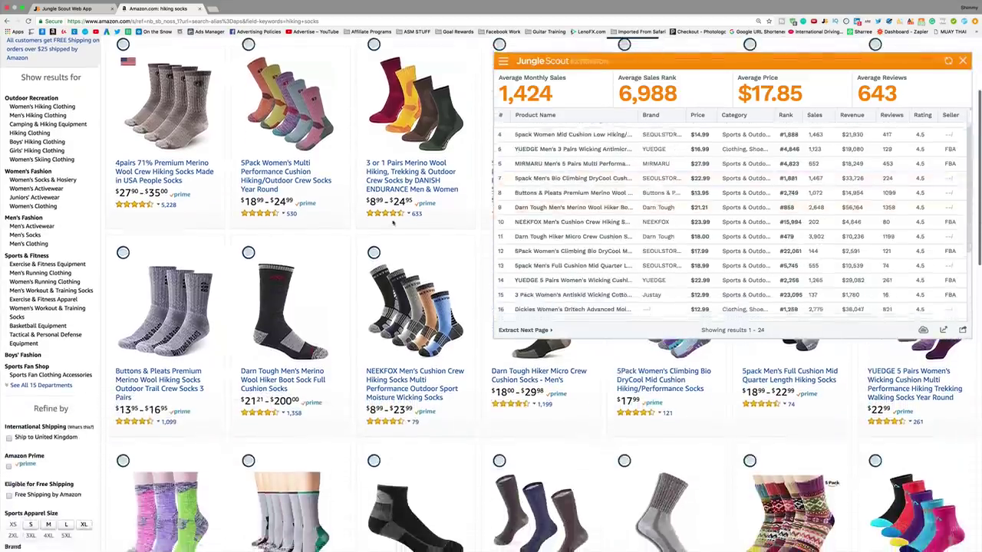
scroll(559, 185, up, 3)
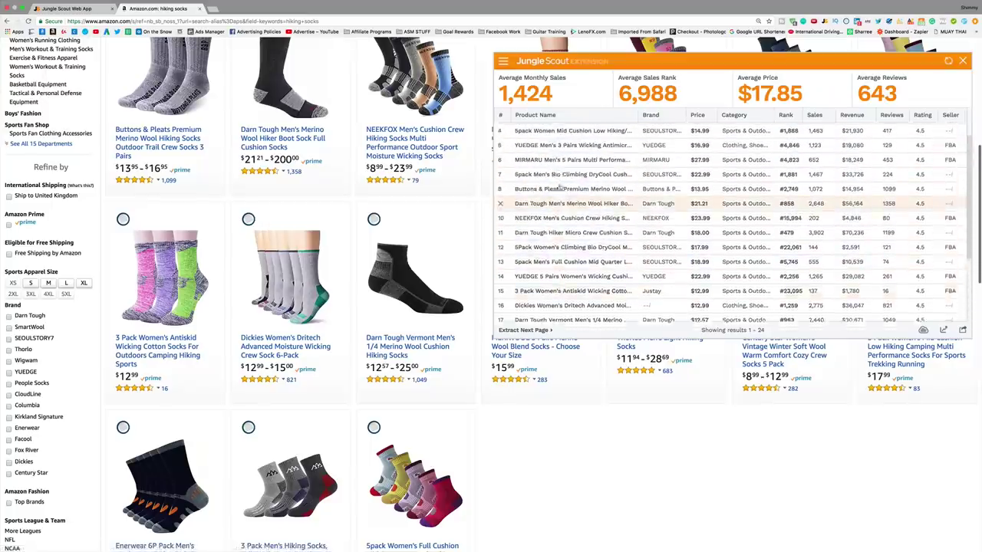
scroll(548, 138, up, 6)
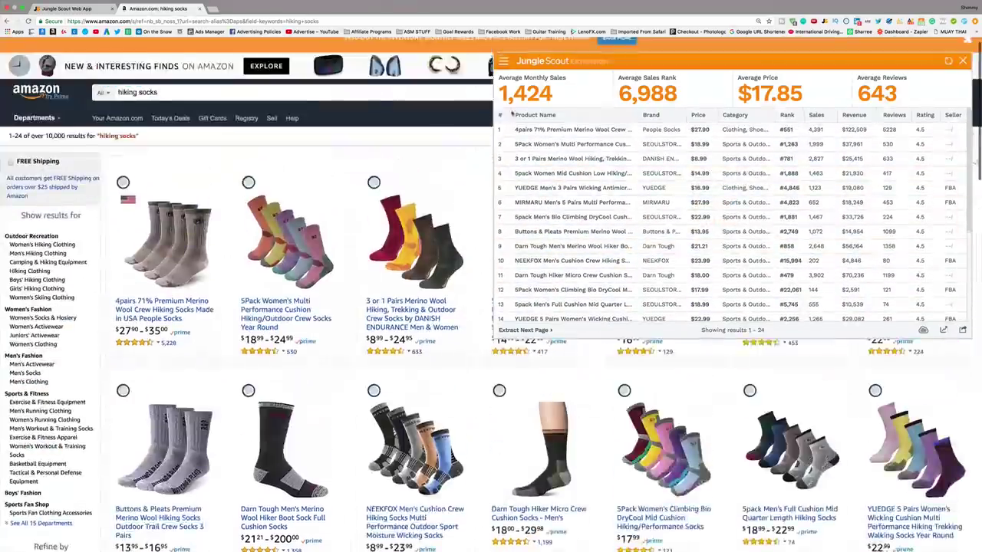
- Check the average price, reviews, sales rank and monthly sales for hiking socks in the extension summary
double_click(775, 93)
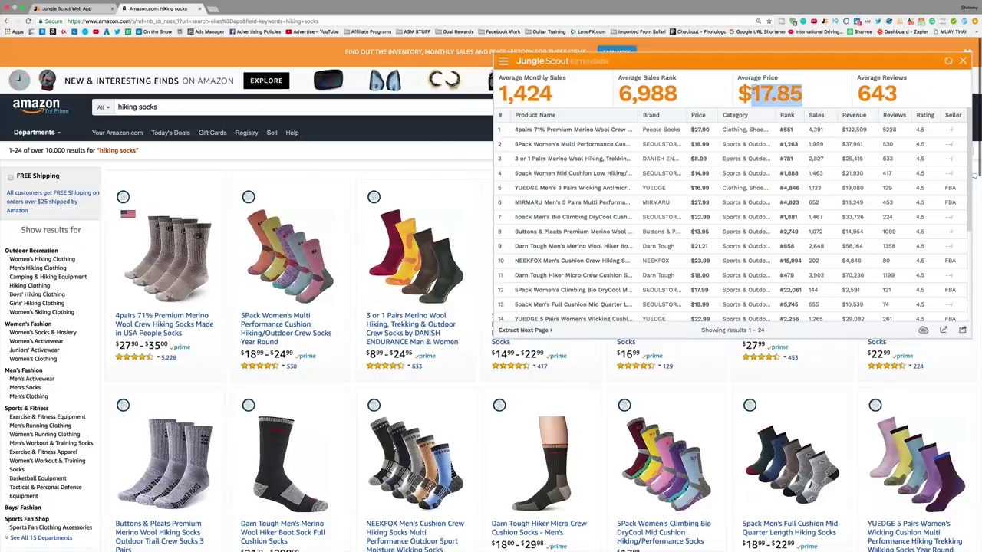
double_click(877, 93)
drag(678, 92, 618, 93)
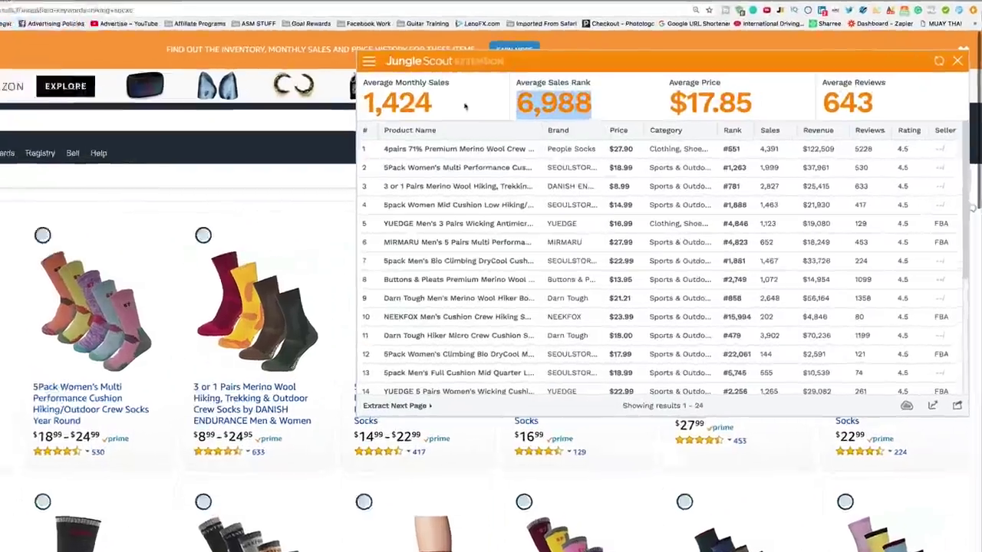
drag(553, 93, 541, 93)
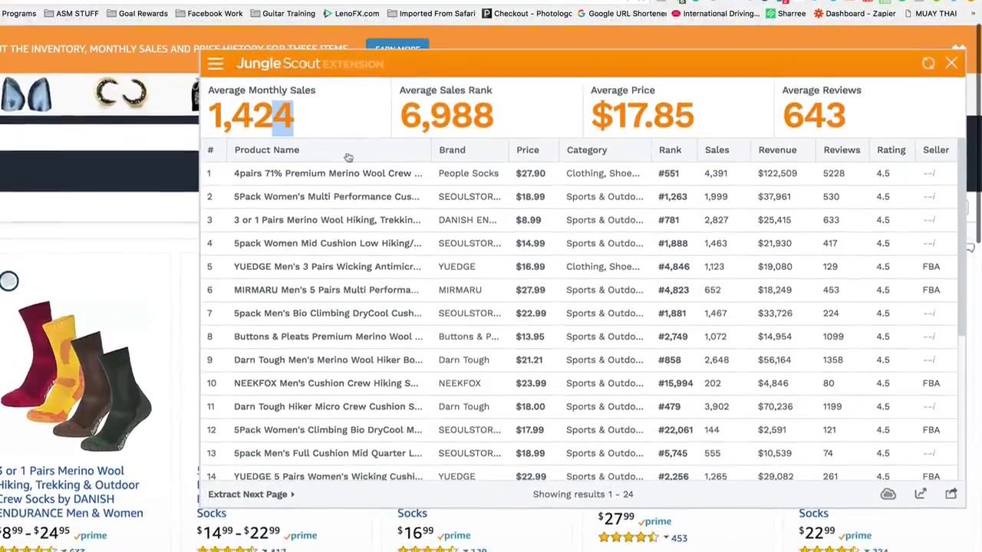
click(349, 118)
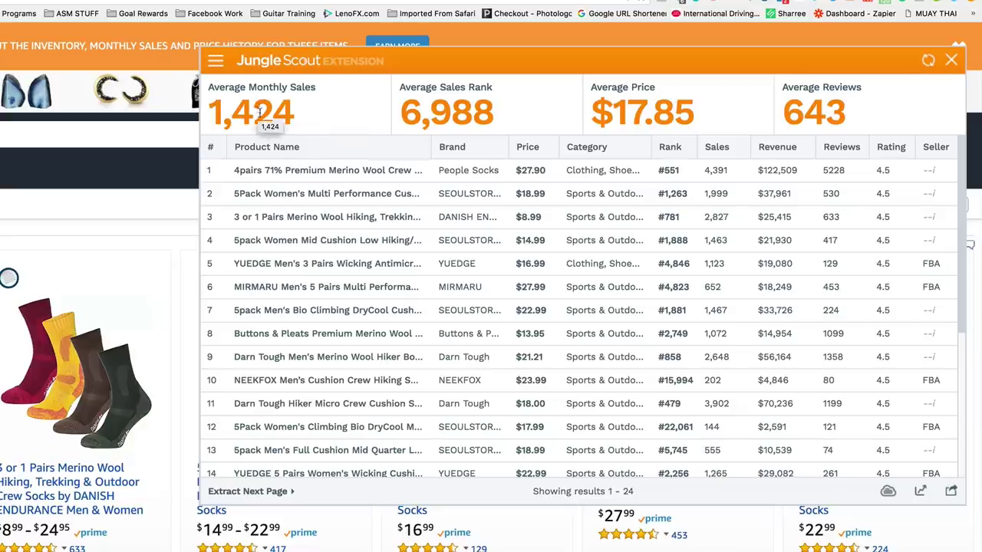
- Compare the average monthly sales with the individual sales of the first listed merino wool hiking socks
drag(295, 112, 227, 109)
key(ctrl+a)
click(301, 119)
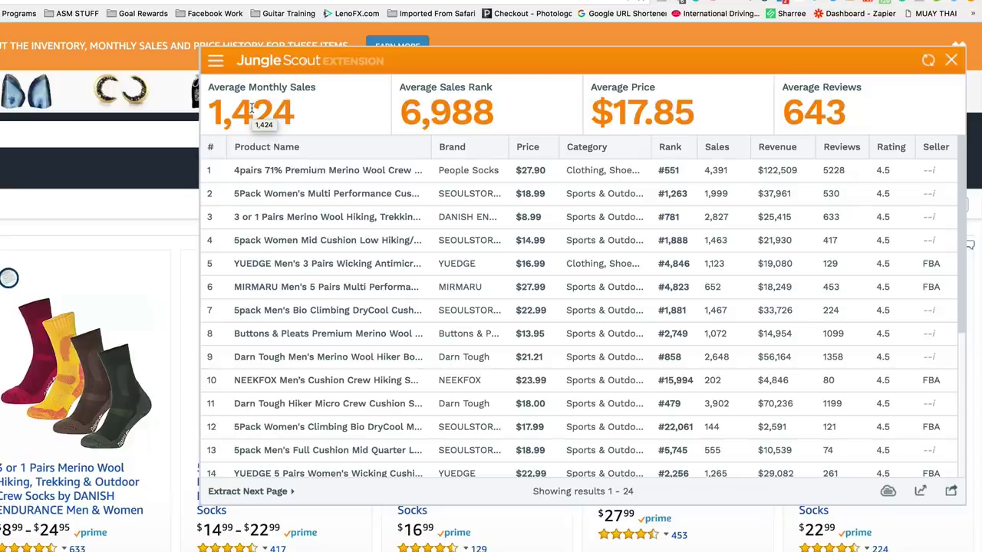
double_click(716, 170)
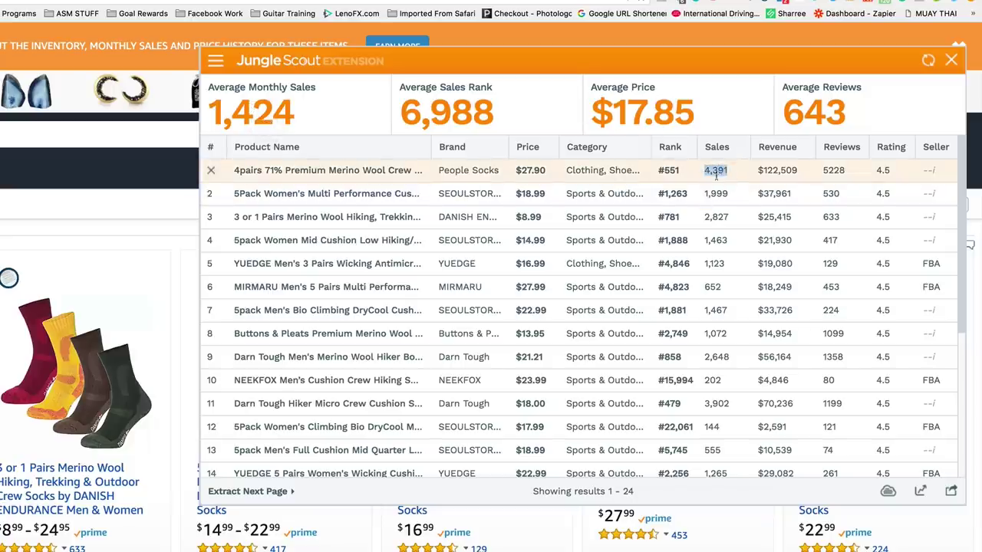
- Check the average monthly sales and average sales rank for hiking socks in the extension summary
click(569, 61)
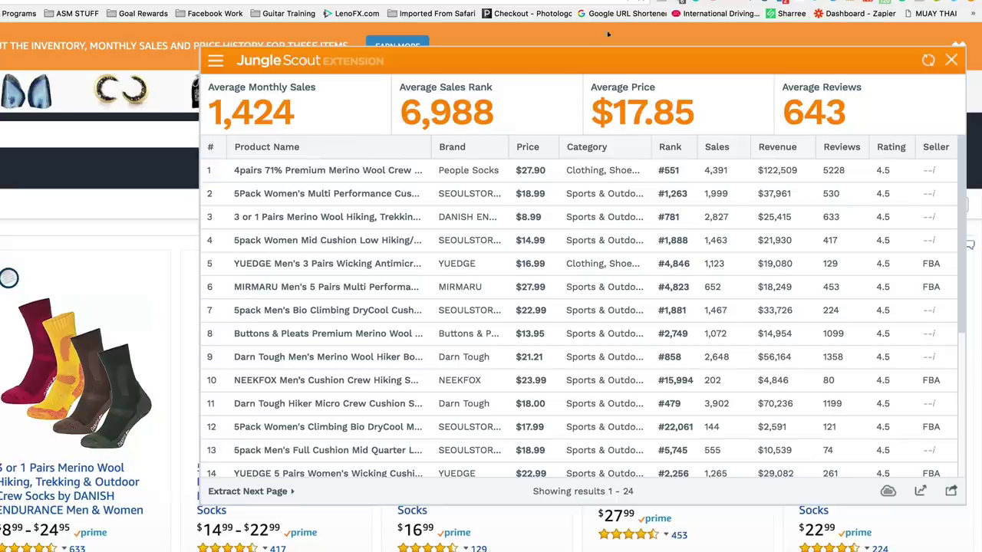
drag(301, 111, 213, 108)
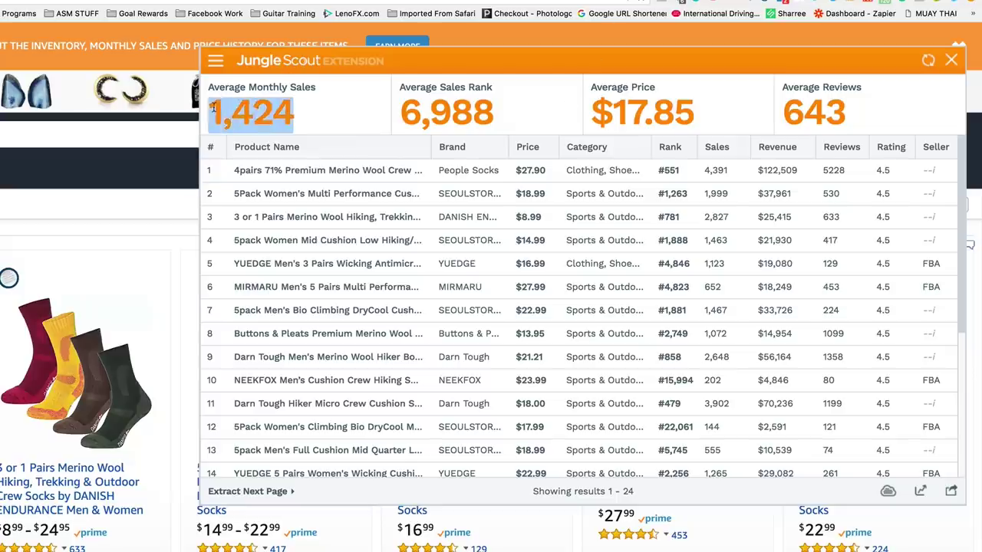
click(213, 108)
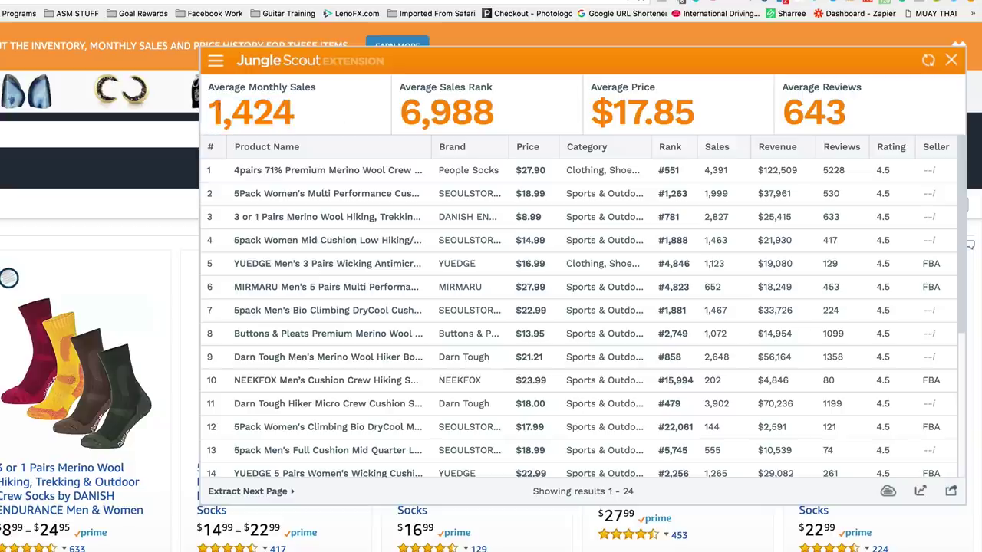
drag(502, 123, 426, 112)
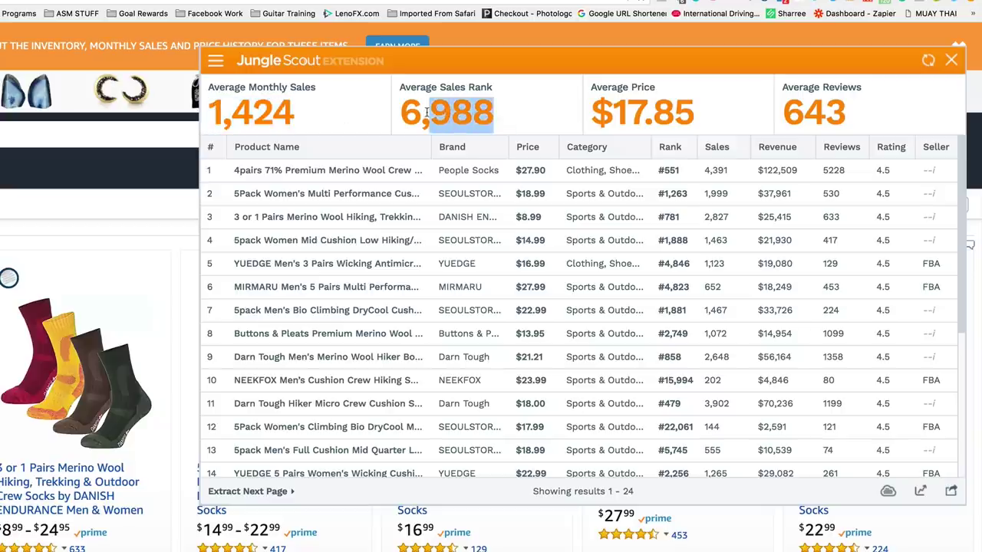
click(406, 113)
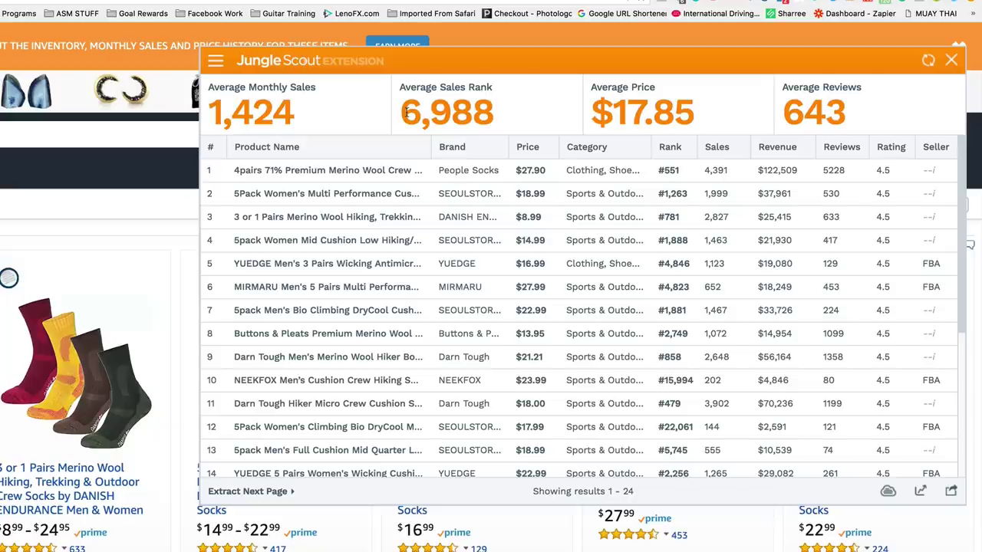
drag(406, 113, 487, 115)
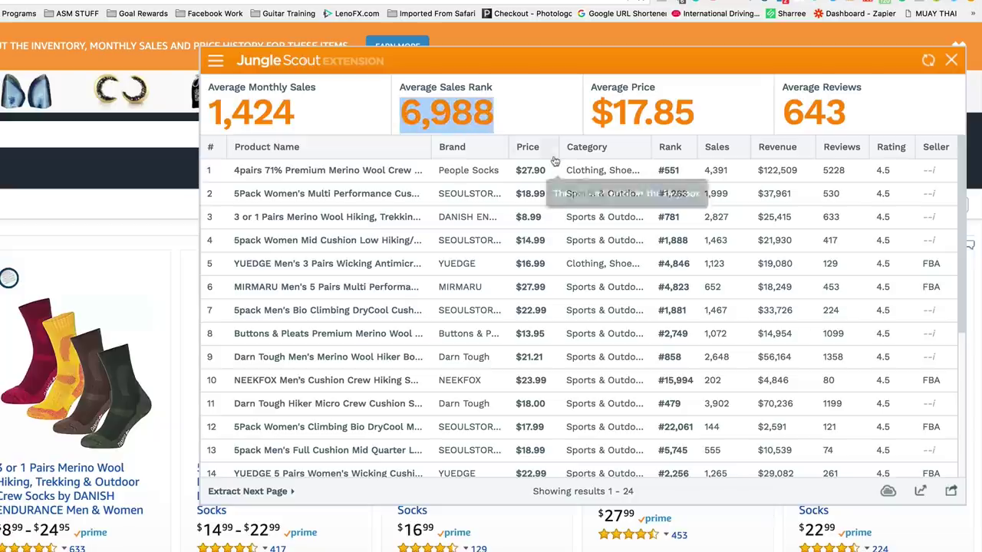
- Look through the listed hiking socks in the extension and the matching Amazon results behind it
scroll(668, 165, down, 10)
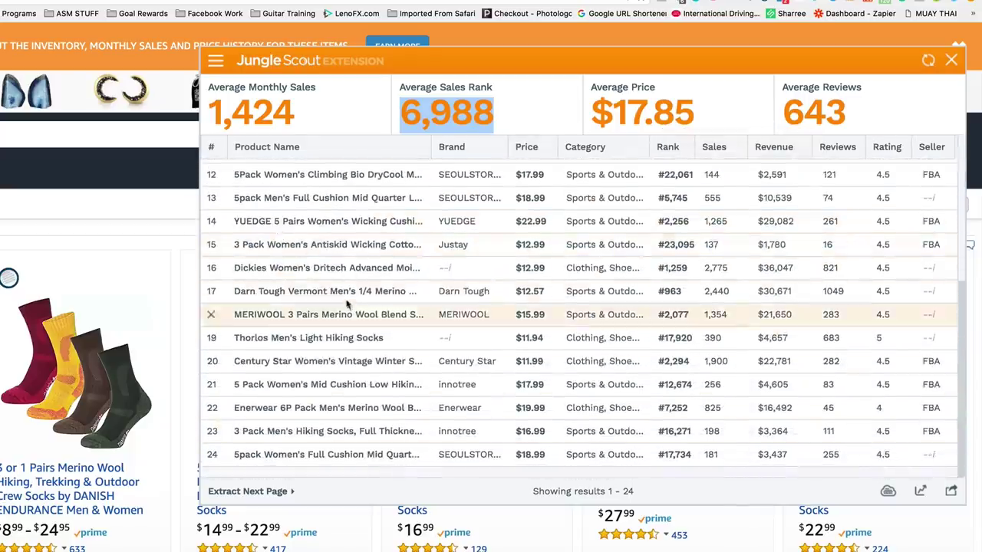
scroll(322, 319, up, 5)
scroll(119, 284, down, 3)
scroll(119, 284, down, 5)
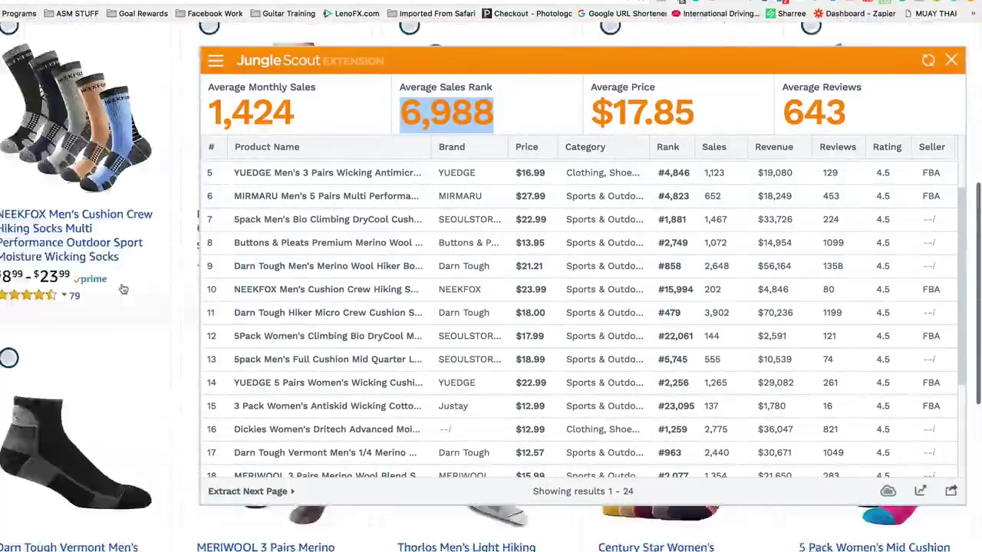
scroll(119, 284, up, 6)
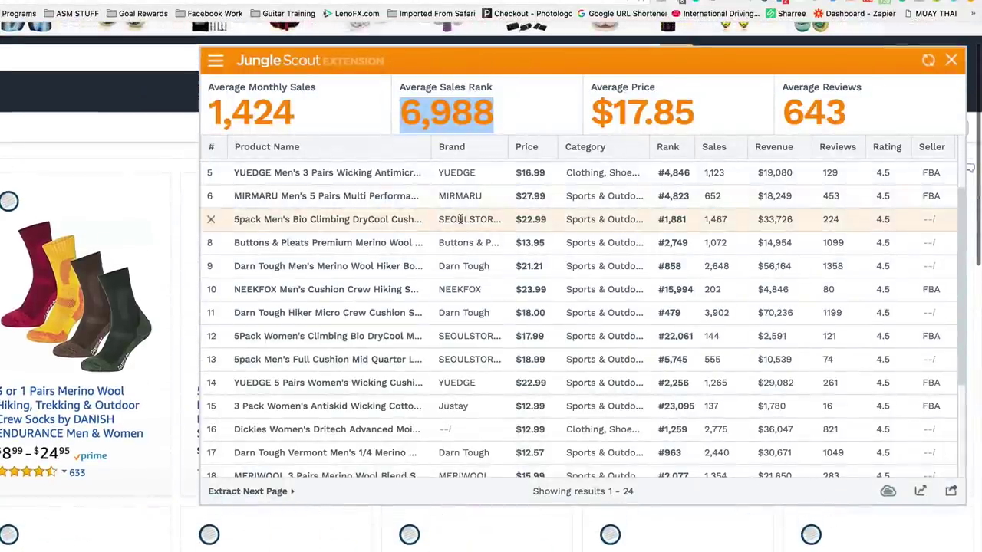
scroll(462, 219, up, 3)
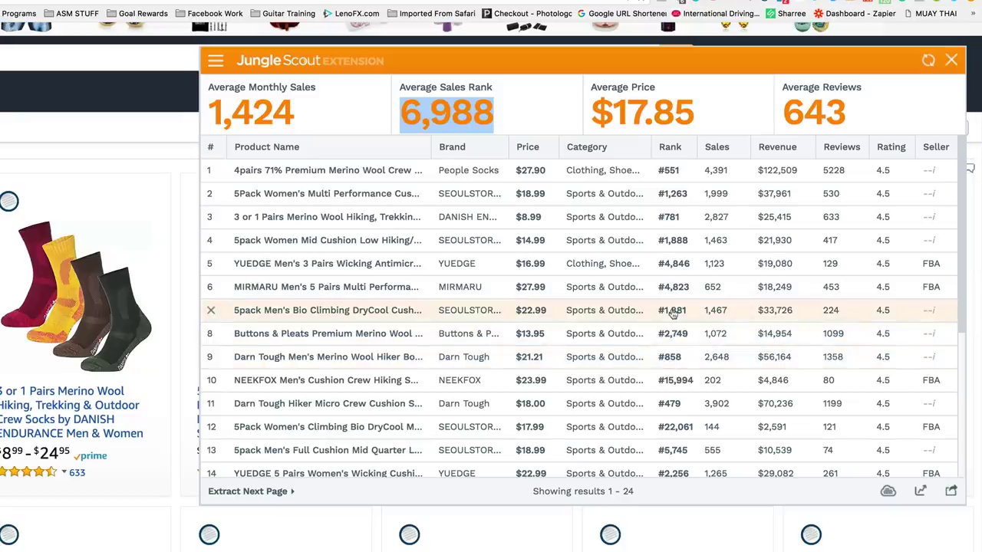
- Compare the individual sales ranks of all listed hiking socks with the average sales rank
scroll(671, 338, down, 2)
scroll(670, 361, down, 2)
scroll(672, 360, up, 4)
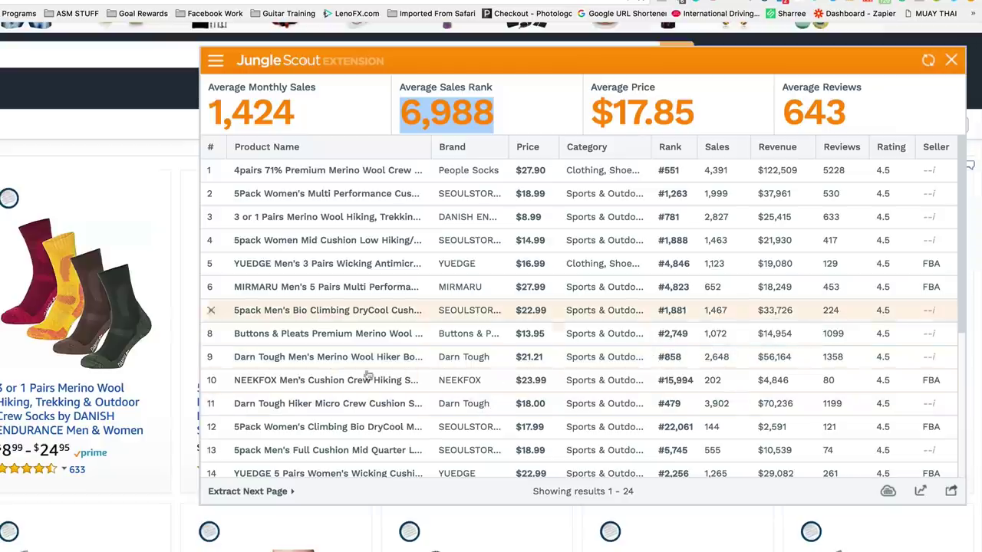
mouse_move(380, 358)
scroll(377, 365, down, 6)
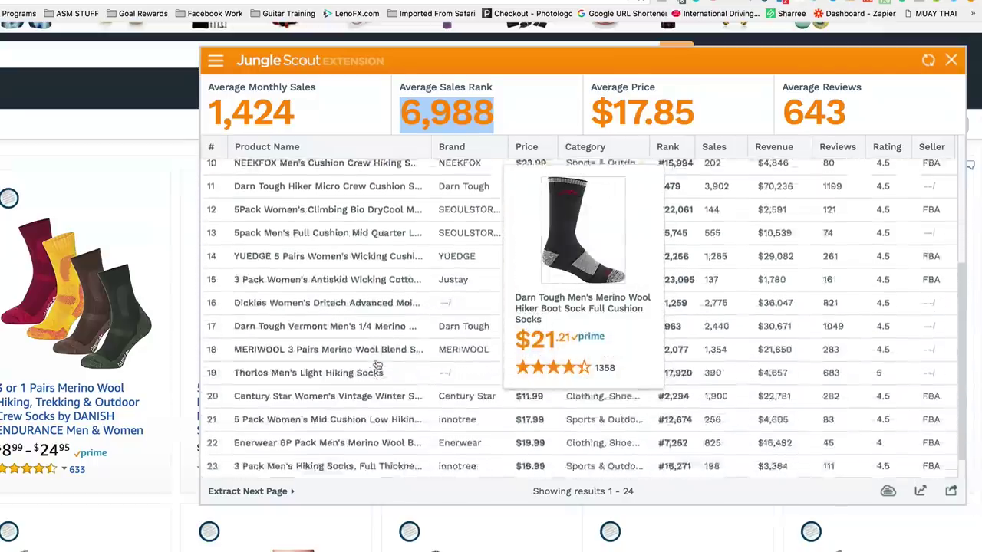
scroll(378, 366, up, 6)
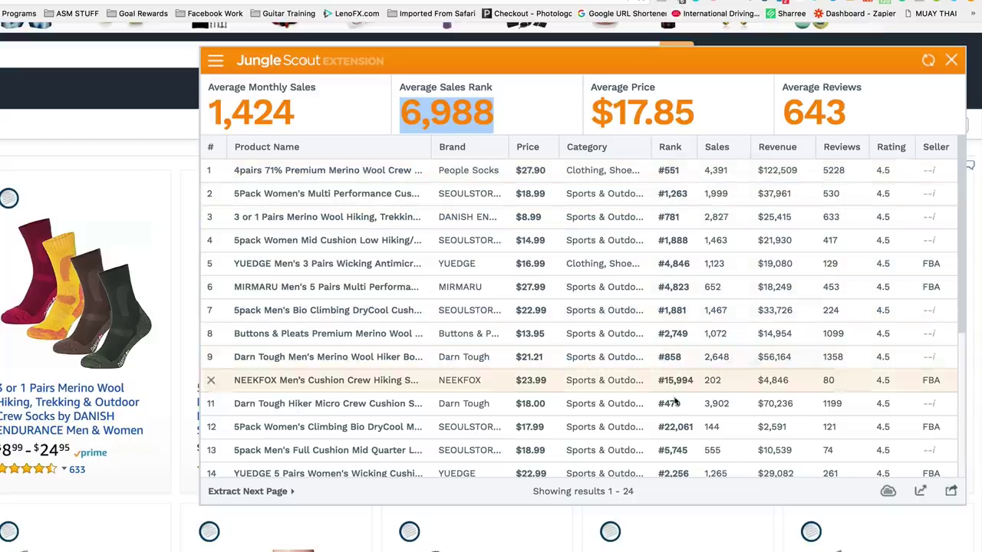
scroll(675, 401, down, 5)
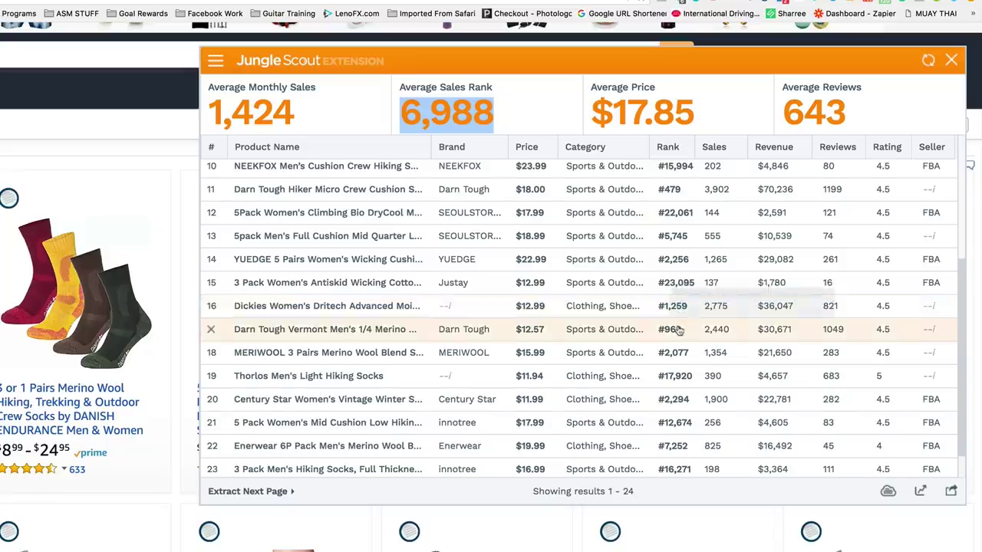
scroll(679, 330, down, 1)
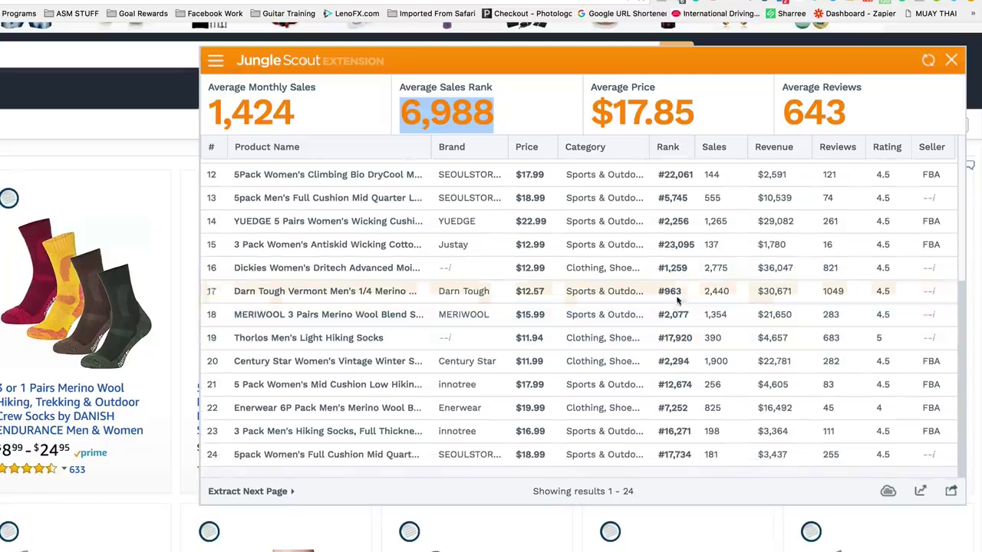
scroll(682, 324, up, 5)
scroll(682, 324, up, 1)
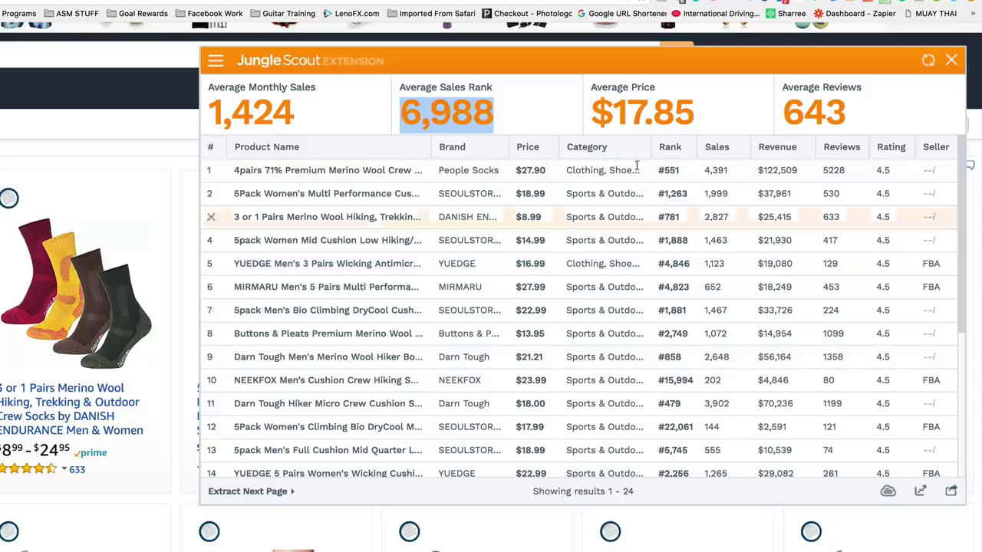
- Check the average price of hiking socks, and review the minimum price filter in the Jungle Scout product database
drag(702, 112, 597, 107)
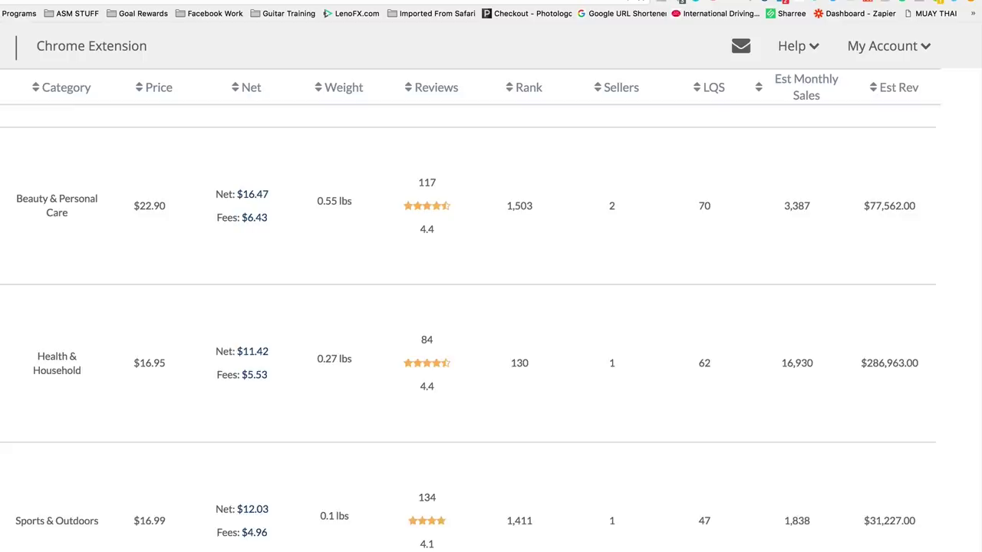
scroll(468, 330, down, 10)
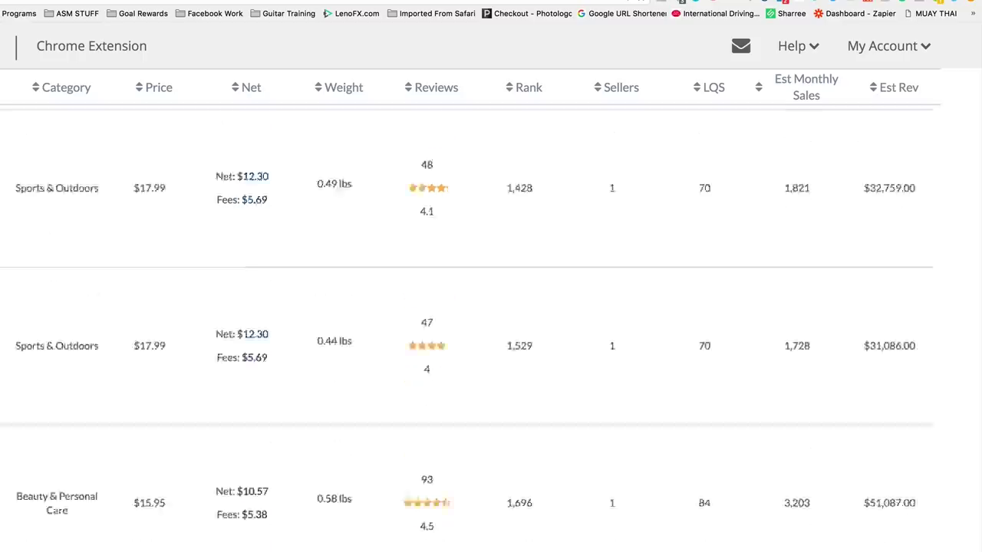
scroll(468, 330, up, 15)
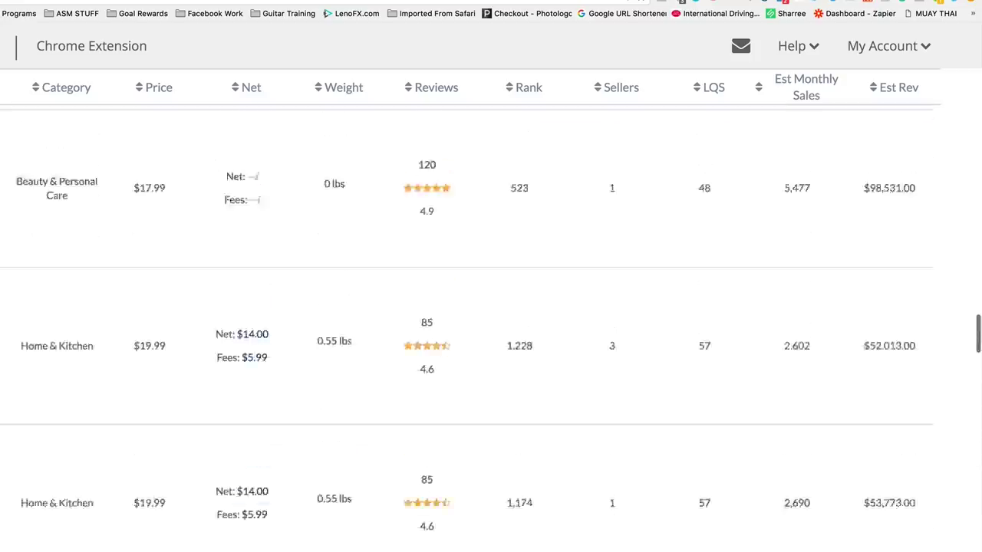
scroll(423, 202, up, 10)
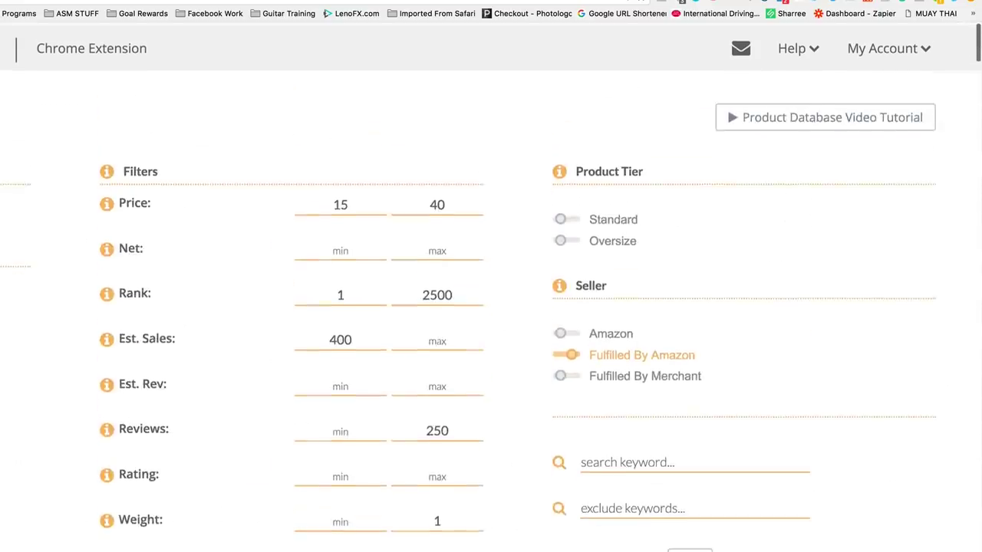
drag(350, 201, 318, 202)
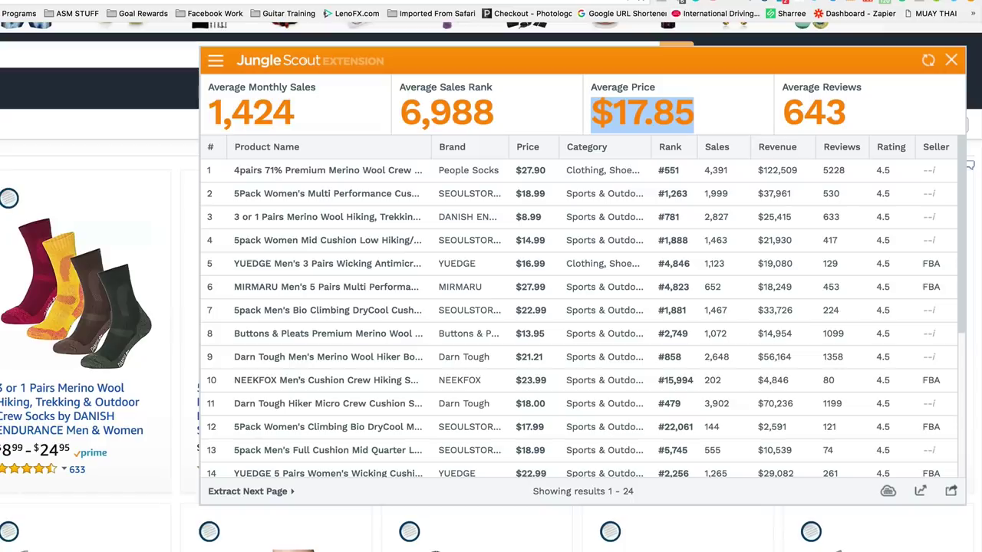
- Return to the Amazon hiking socks results and check the average price and average reviews in the extension summary
click(691, 110)
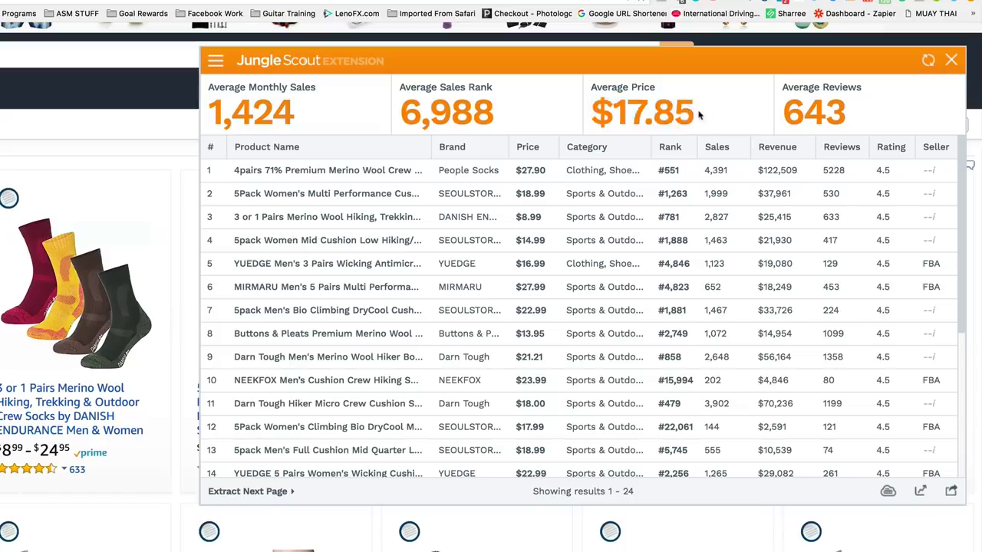
drag(699, 114, 595, 112)
click(611, 111)
drag(844, 111, 788, 112)
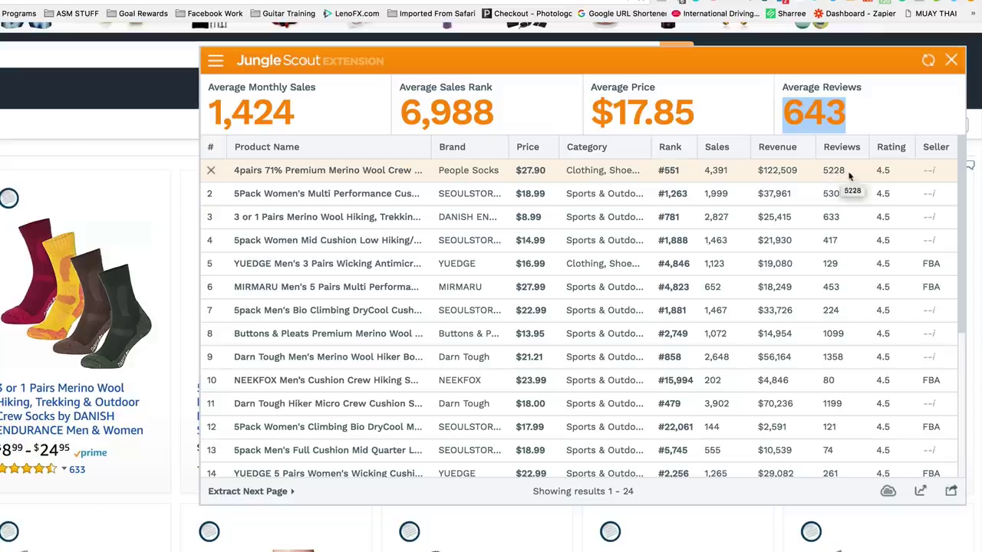
- Examine the review count and monthly revenue of the first listed merino wool hiking socks
drag(844, 173, 421, 193)
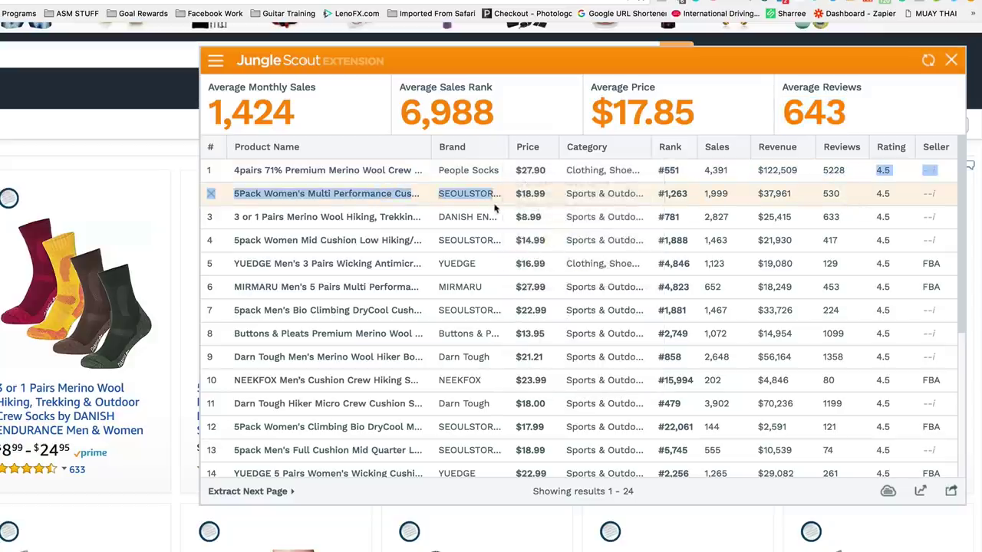
click(741, 118)
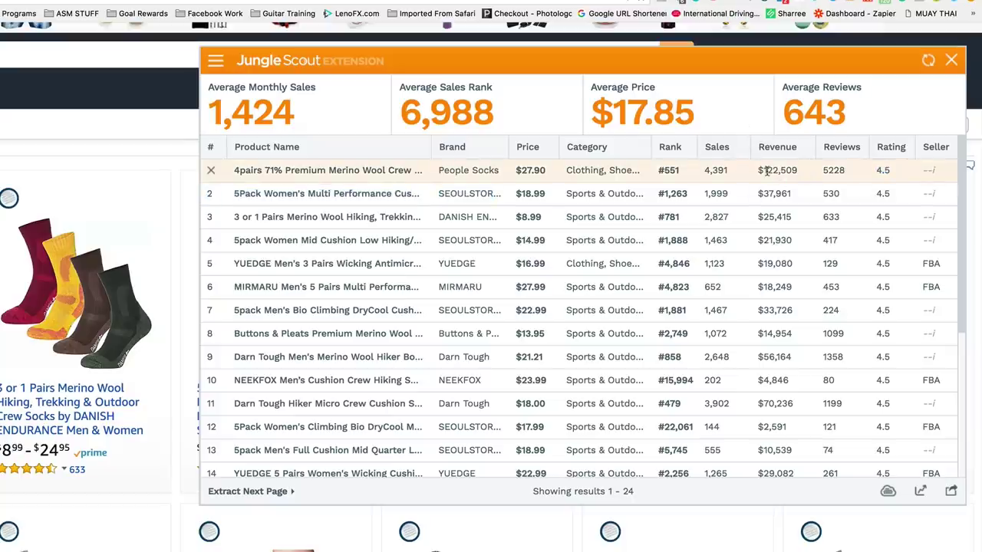
drag(797, 170, 764, 171)
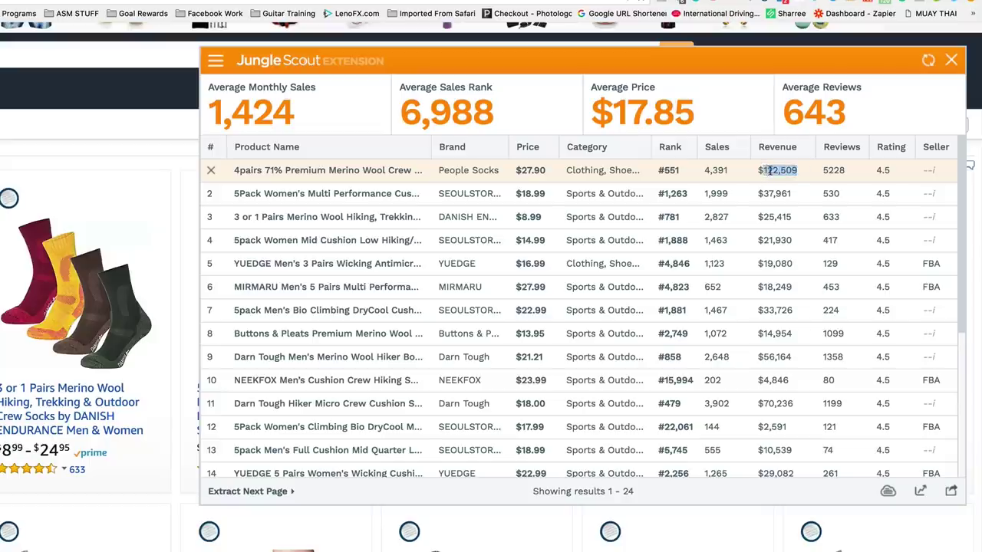
click(772, 170)
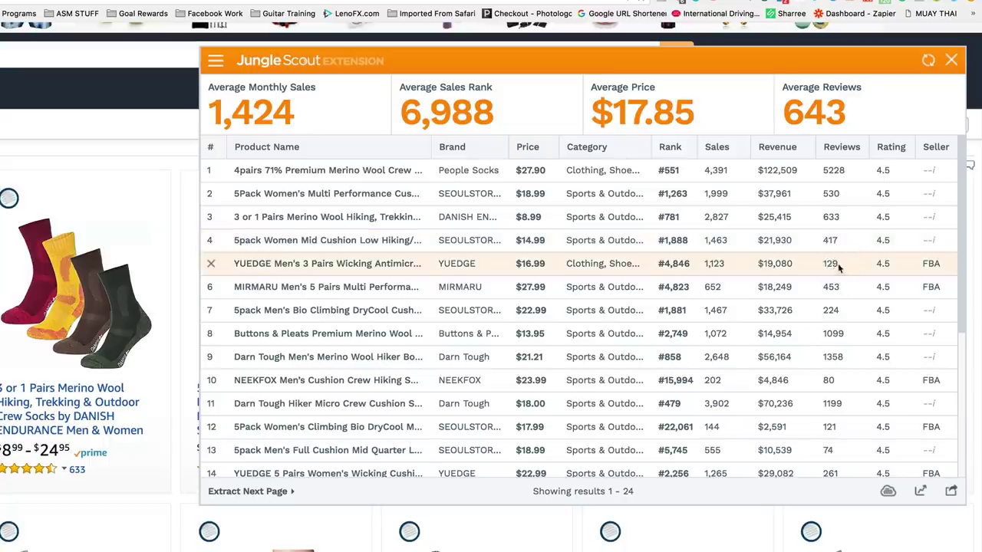
- Check the review counts of the YUEDGE men's 3-pair, men's Bio Climbing DryCool and men's Full Cushion Mid Quarter socks
drag(838, 267, 823, 266)
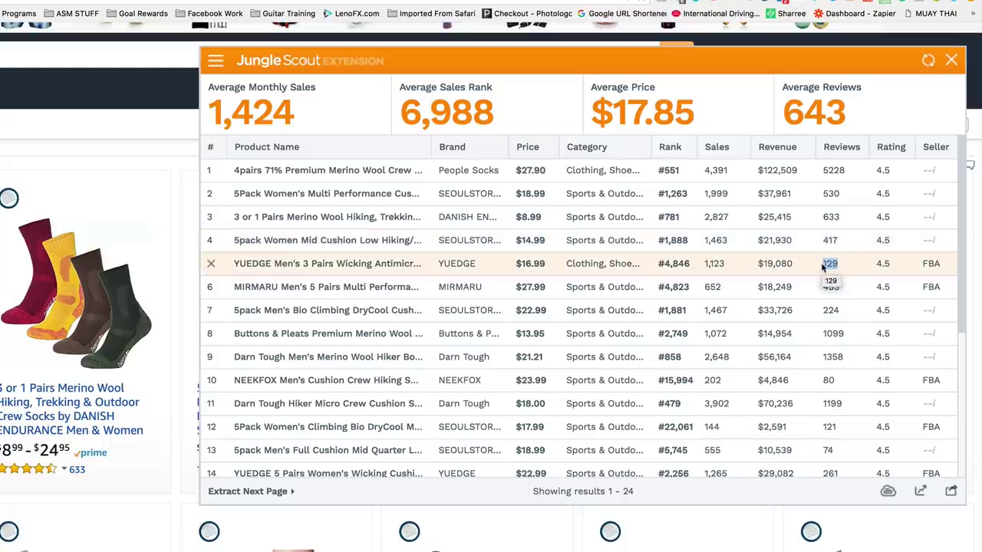
drag(839, 310, 826, 310)
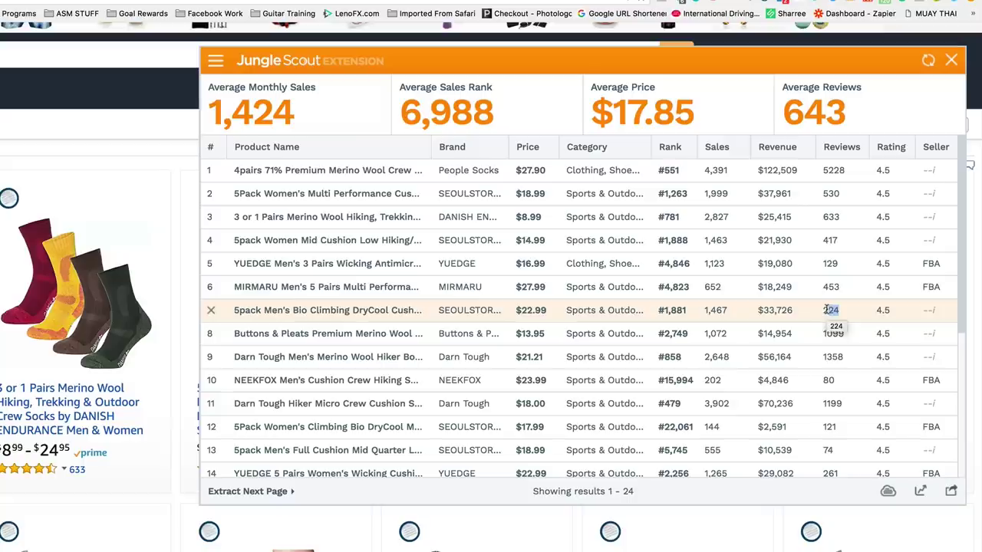
drag(836, 427, 817, 450)
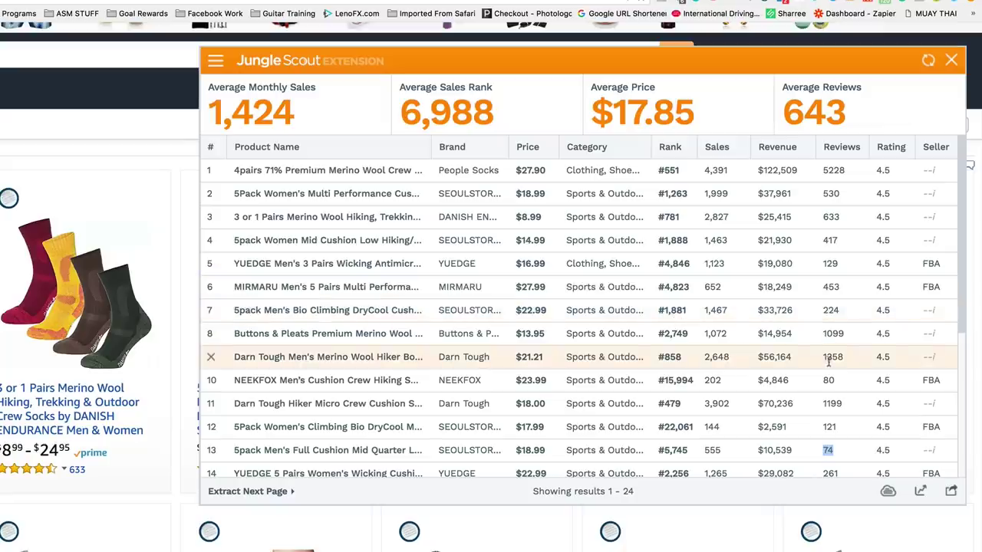
- Check the NEEKFOX socks' reviews, sales and revenue, and the revenue of the men's Full Cushion Mid Quarter socks
drag(838, 381, 825, 382)
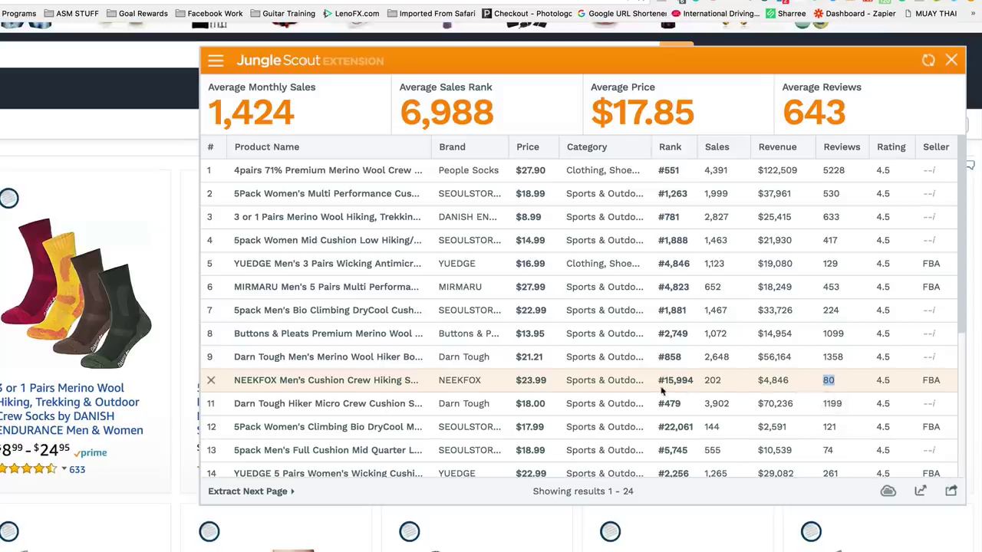
drag(668, 385, 794, 383)
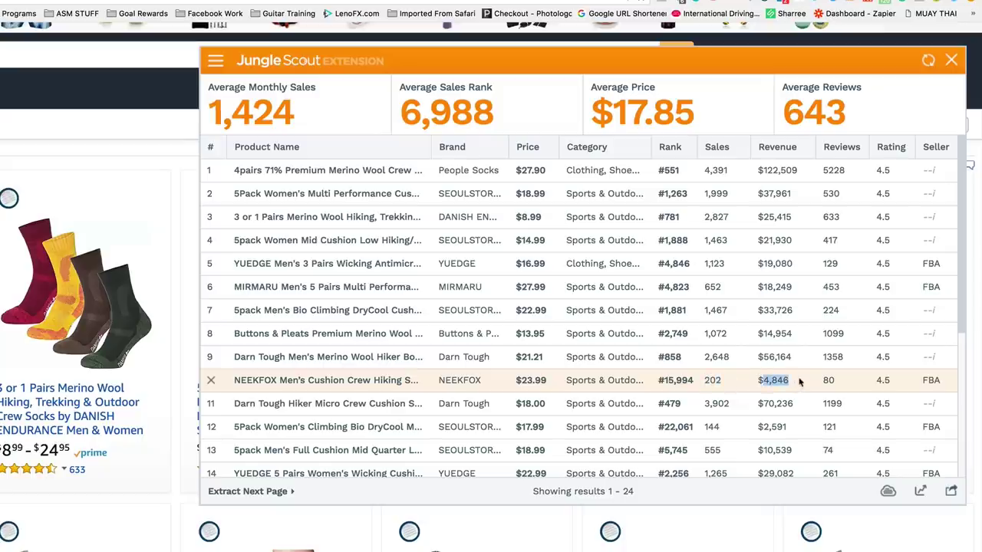
drag(794, 452, 773, 451)
click(775, 451)
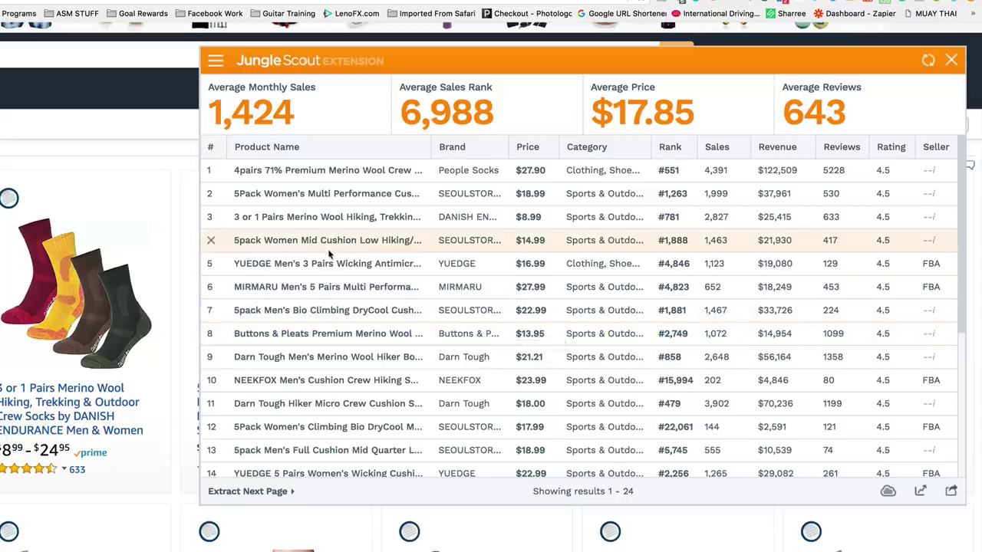
- Close the extension's hiking socks data and search Amazon for "ski gloves"
mouse_move(326, 265)
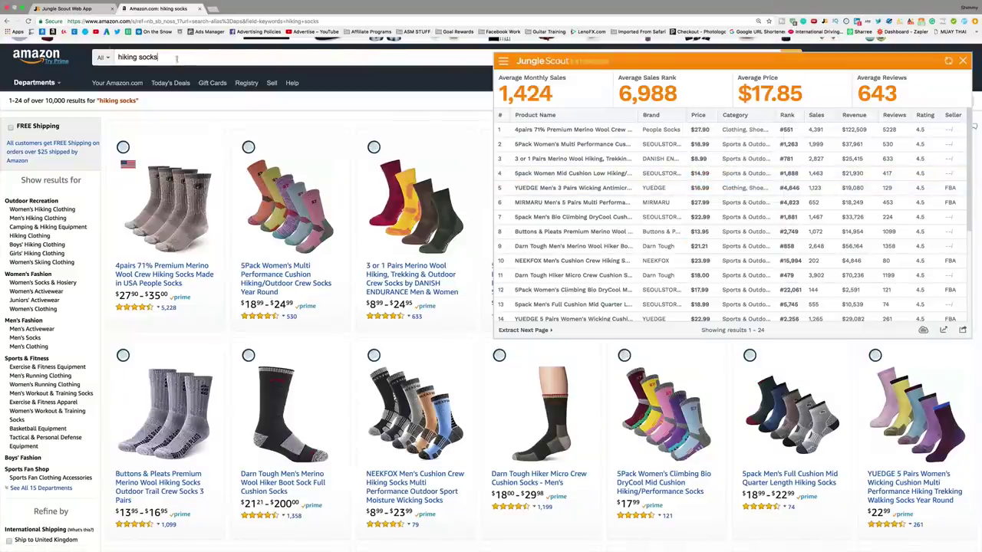
drag(161, 56, 108, 58)
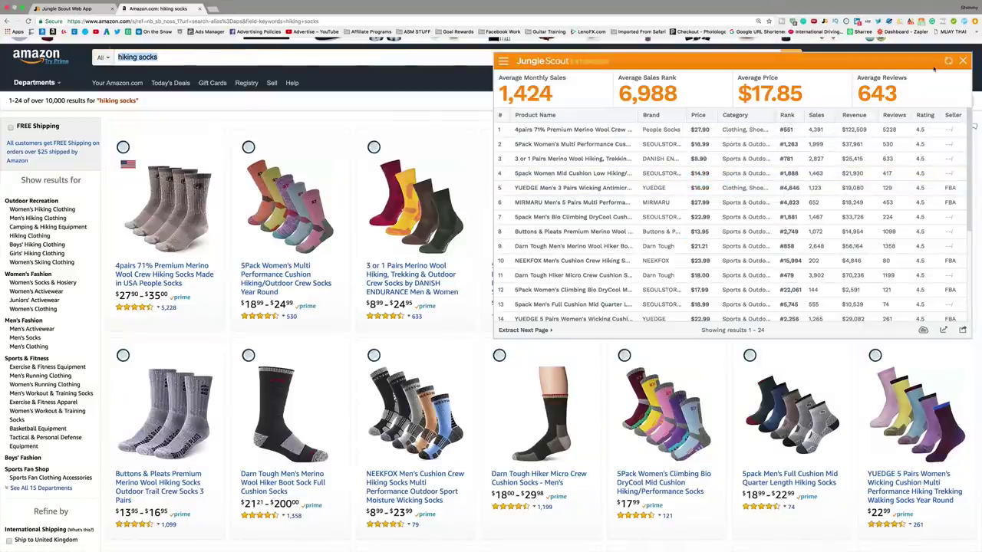
click(962, 61)
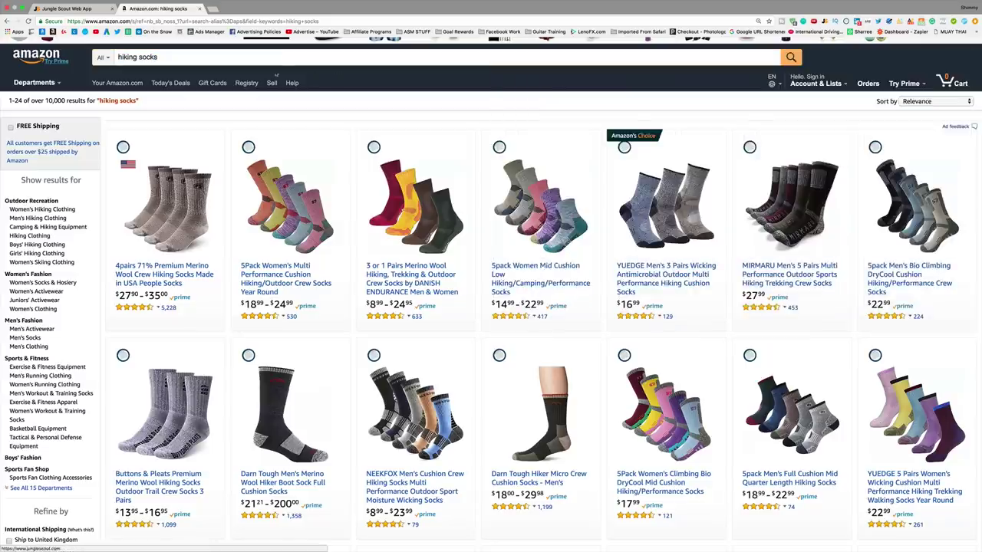
triple_click(123, 56)
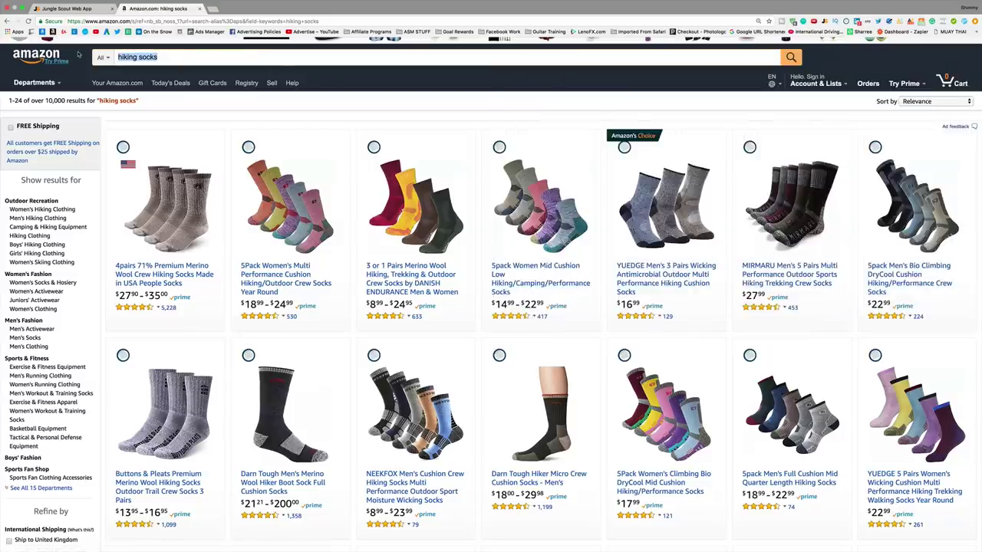
text(ski gloves)
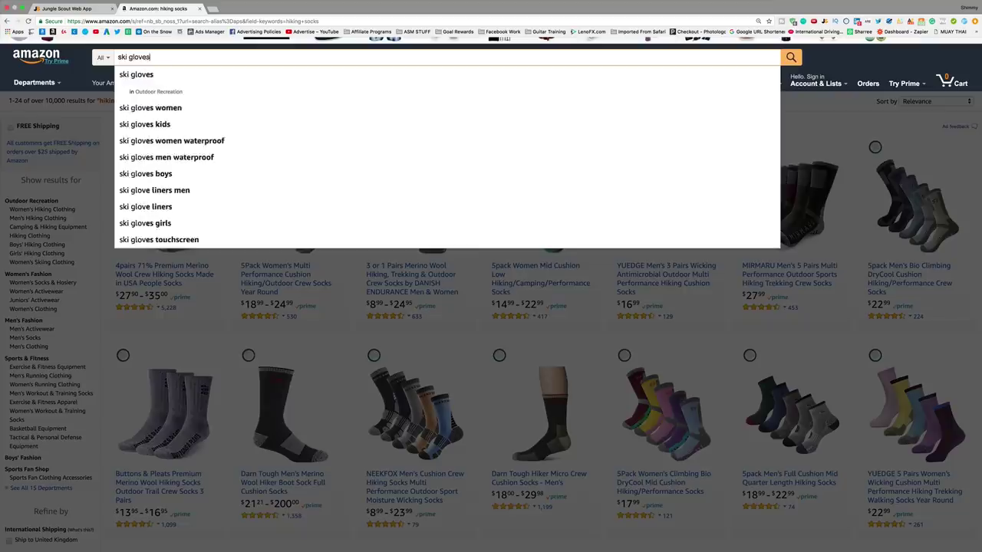
key(Return)
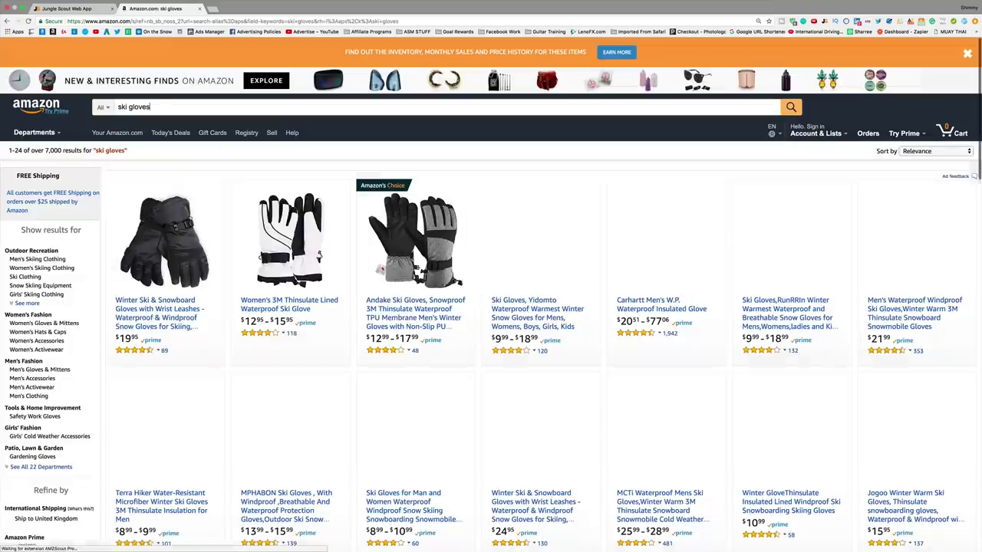
- Look over the ski gloves listings and run the Jungle Scout extension on these results
scroll(293, 197, down, 5)
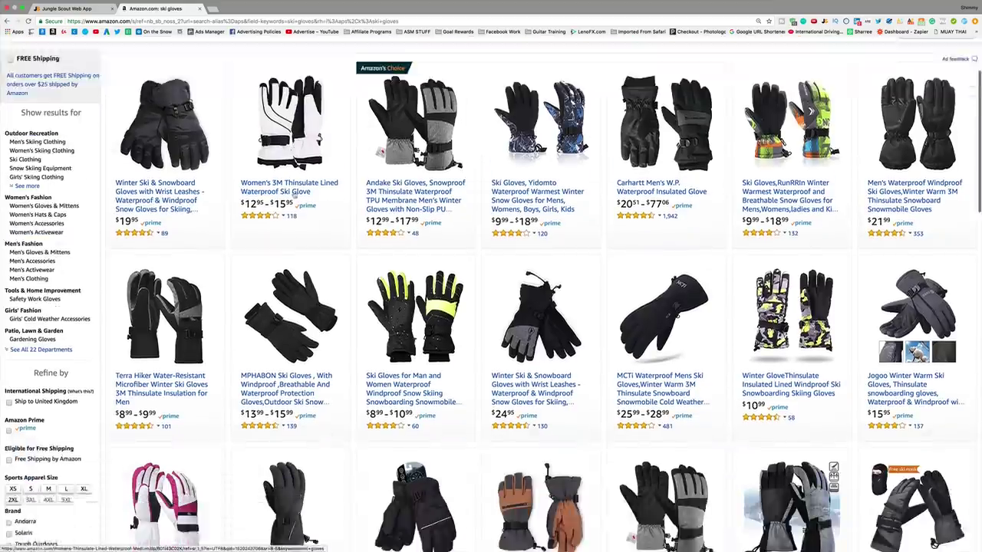
scroll(294, 197, up, 6)
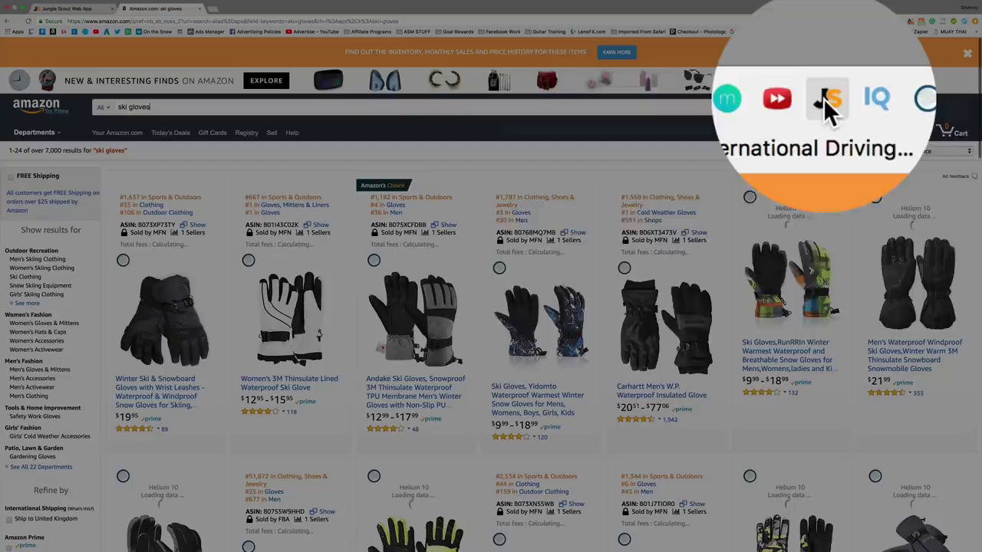
click(825, 101)
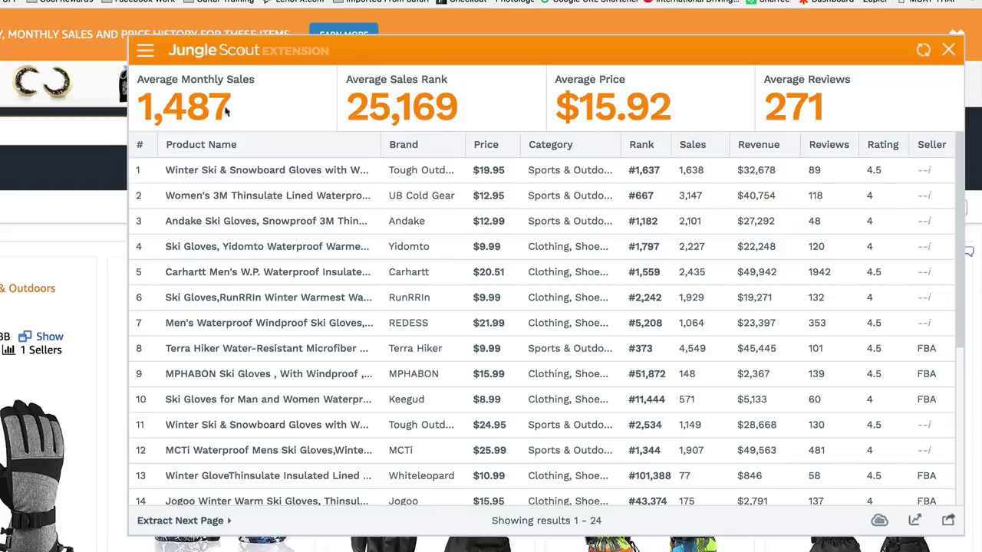
- Check the average monthly sales and average sales rank for ski gloves in the extension summary
drag(230, 108, 130, 113)
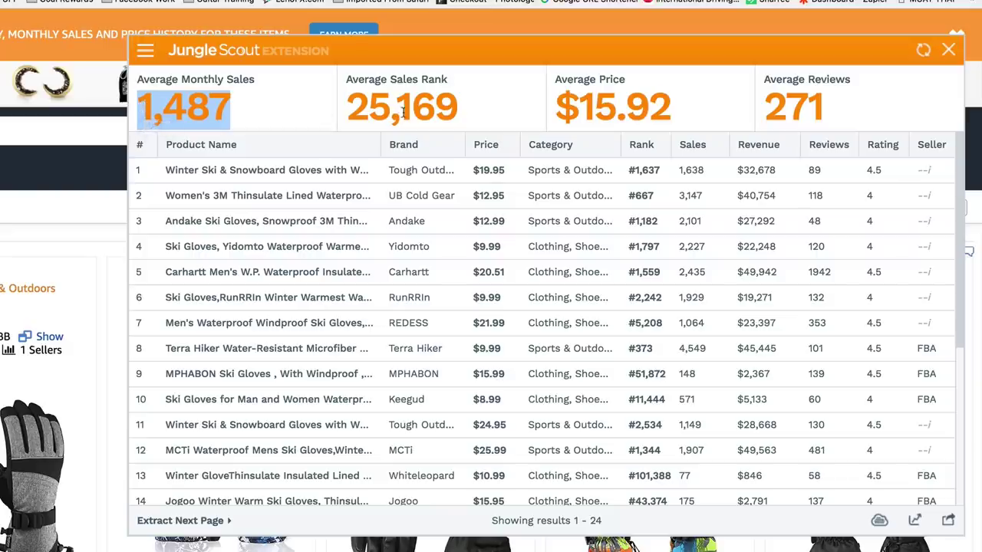
drag(480, 112, 412, 112)
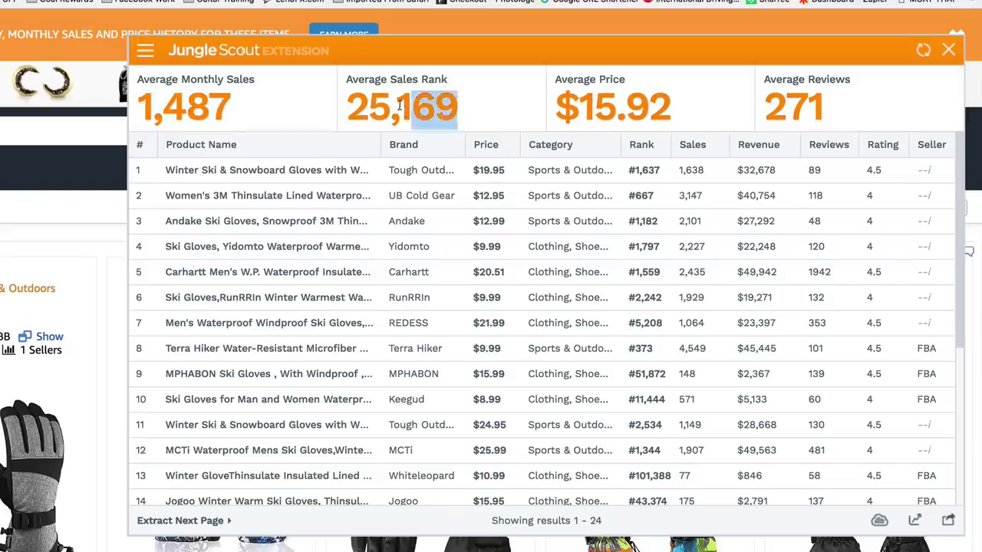
click(355, 107)
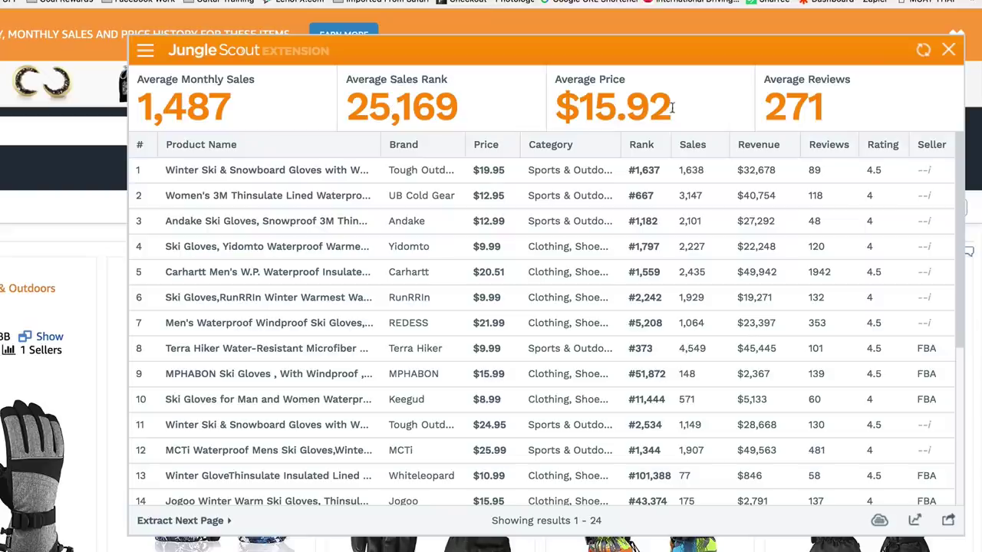
- Check the average price and average reviews for ski gloves in the extension summary
drag(674, 109, 583, 109)
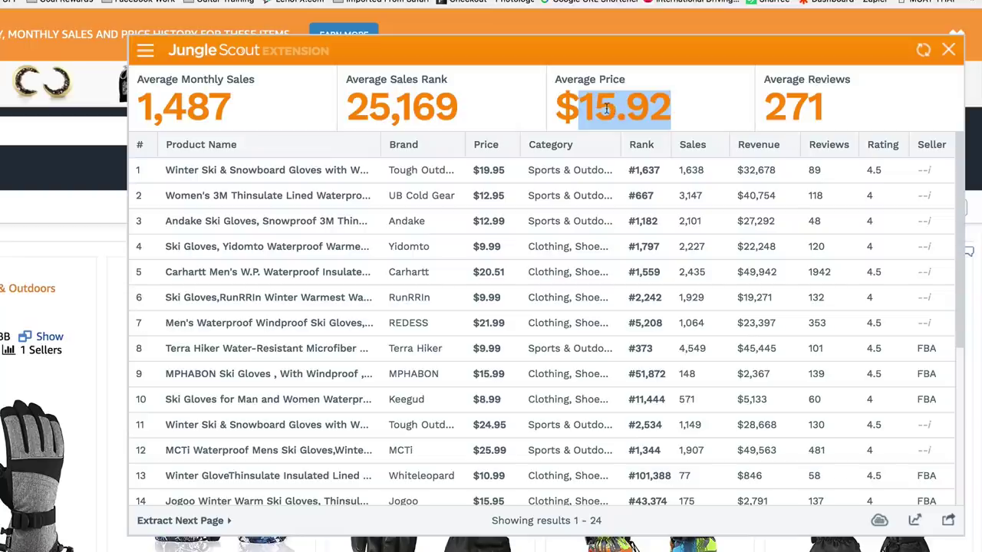
mouse_move(669, 107)
mouse_down()
mouse_move(617, 108)
mouse_move(669, 109)
mouse_up()
click(584, 106)
click(667, 111)
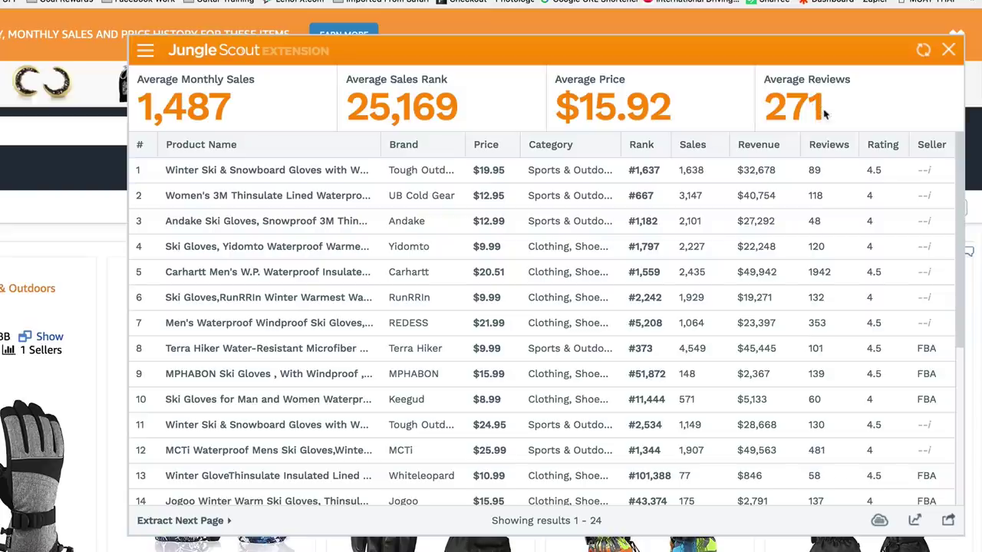
drag(824, 113, 767, 112)
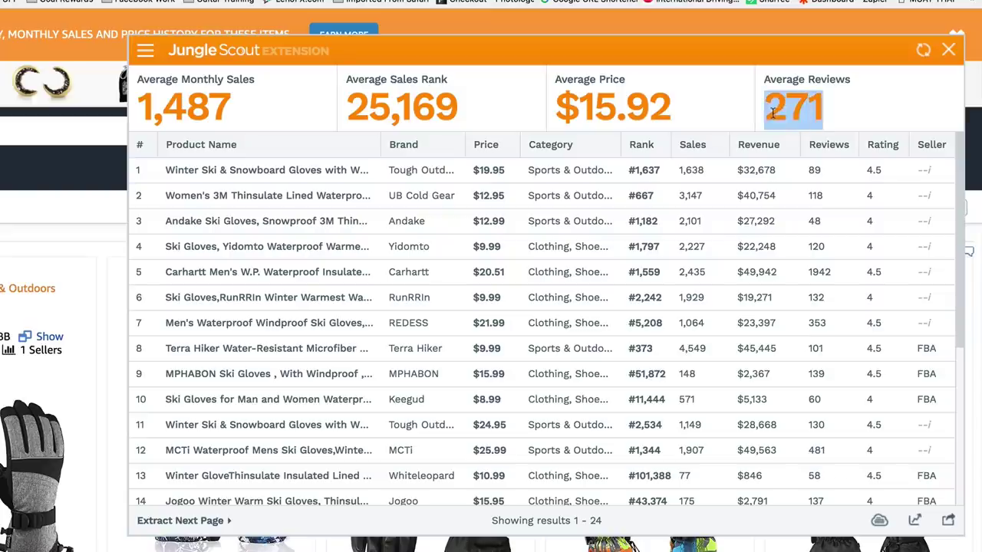
click(805, 158)
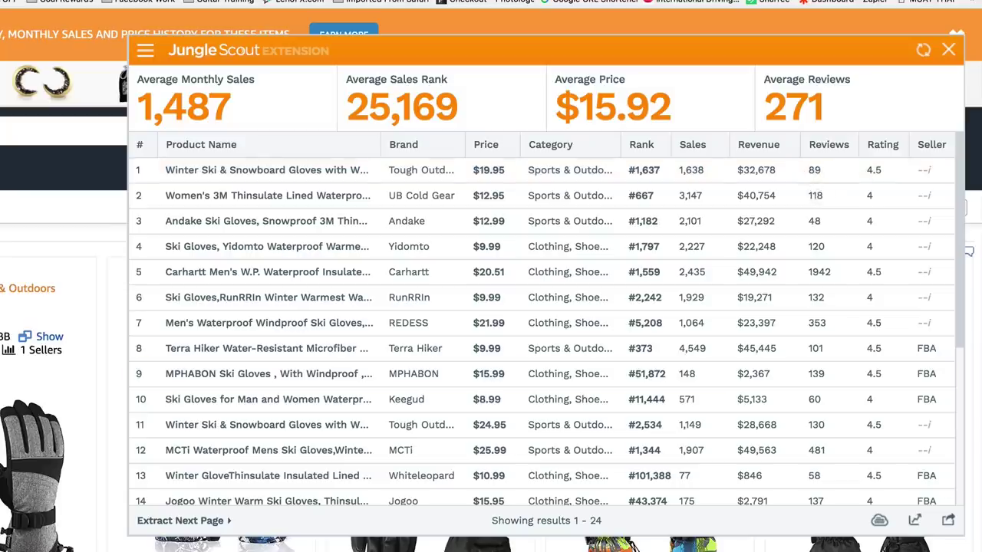
- Scan the ski gloves product list and examine the figures of the first listed Winter Ski & Snowboard Gloves
scroll(469, 215, down, 2)
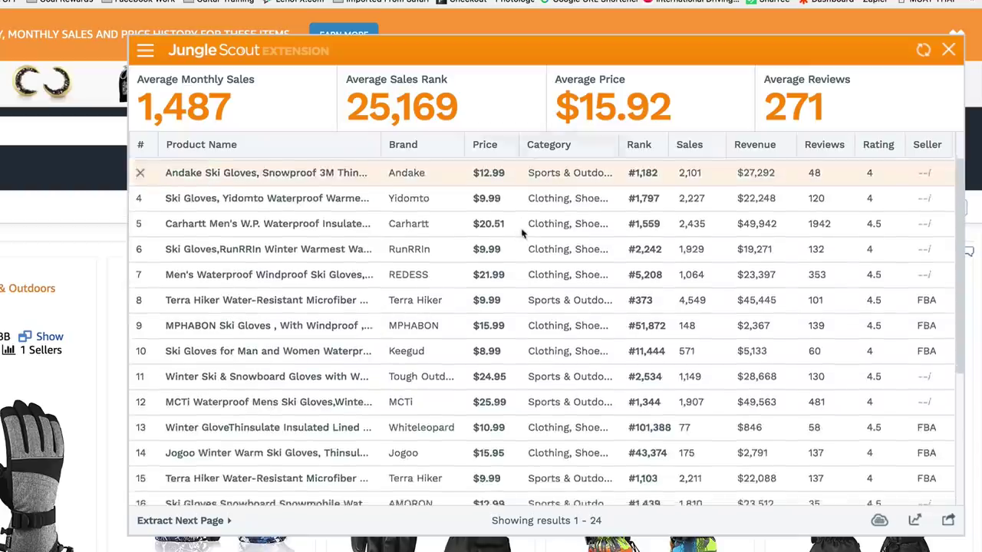
scroll(538, 208, up, 2)
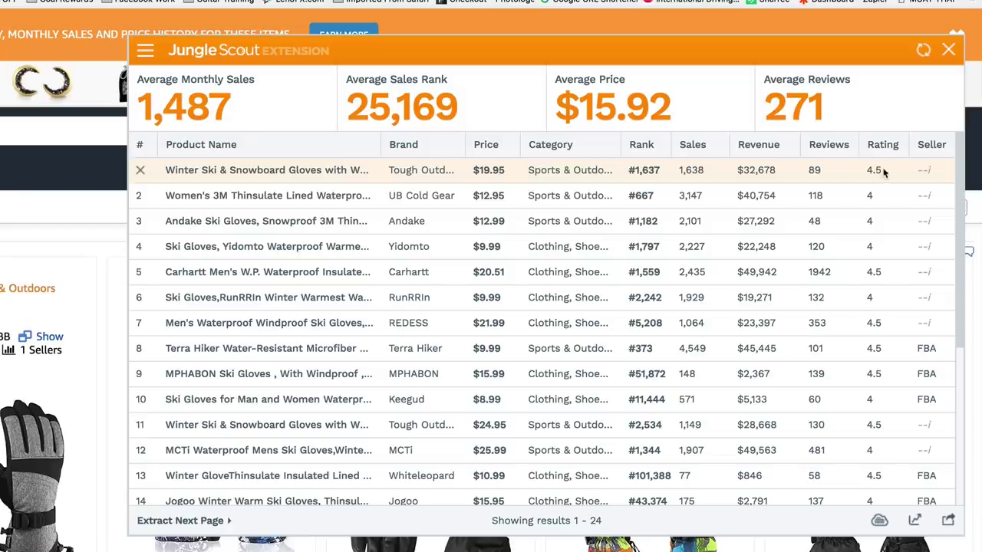
drag(890, 171, 318, 168)
click(827, 175)
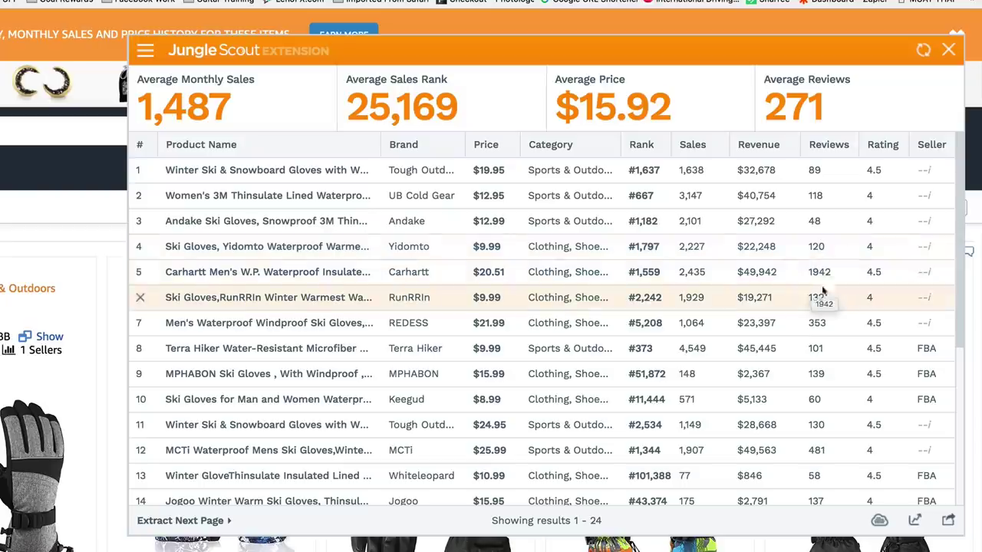
- Check the reviews and revenue of the Carhartt men's waterproof gloves, and the revenue of the MCTi ski gloves
drag(833, 271, 810, 271)
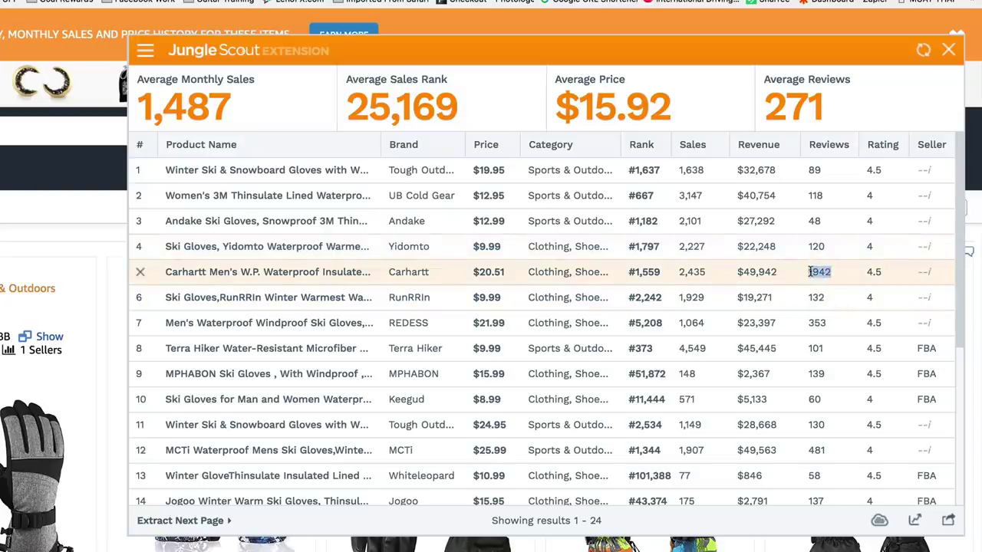
click(775, 272)
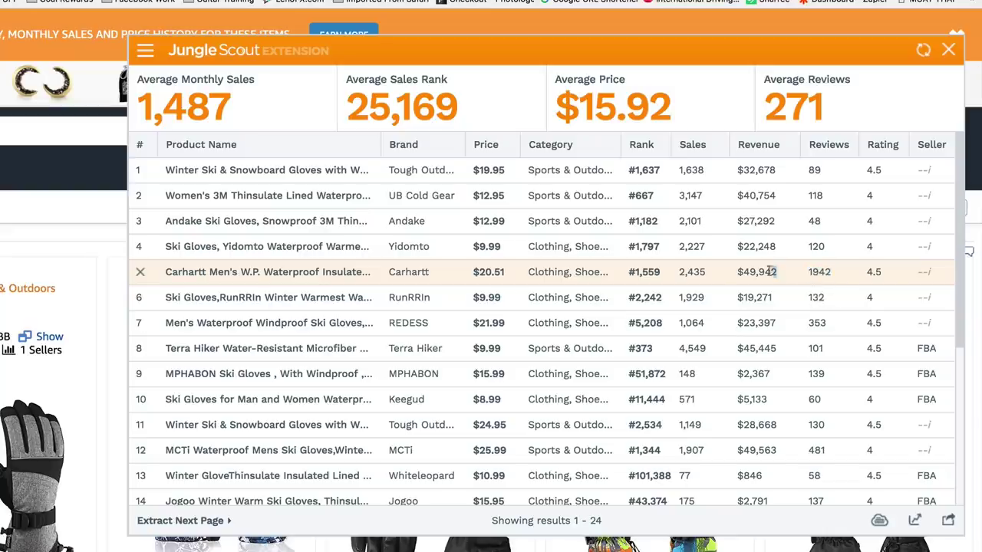
drag(773, 272, 738, 271)
click(777, 274)
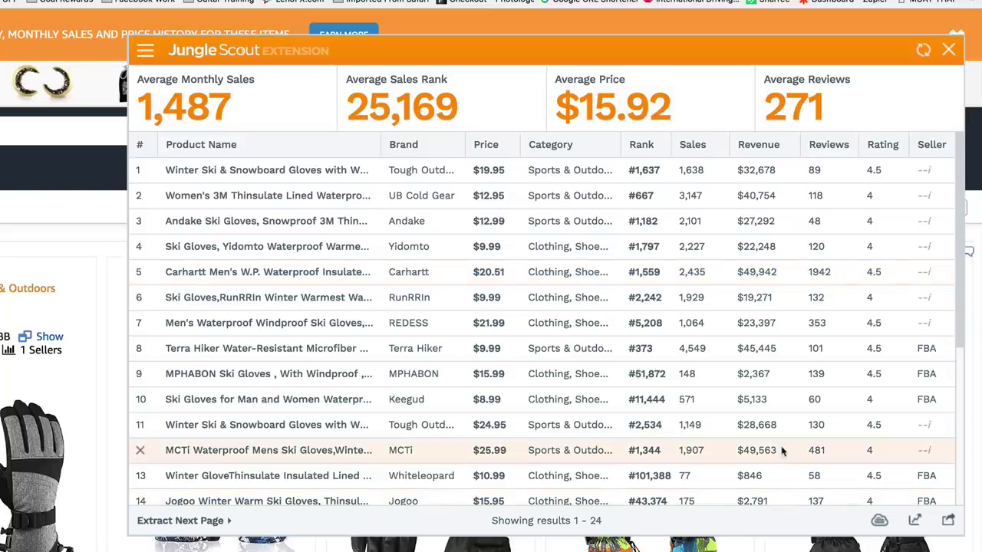
drag(779, 451, 750, 451)
click(811, 241)
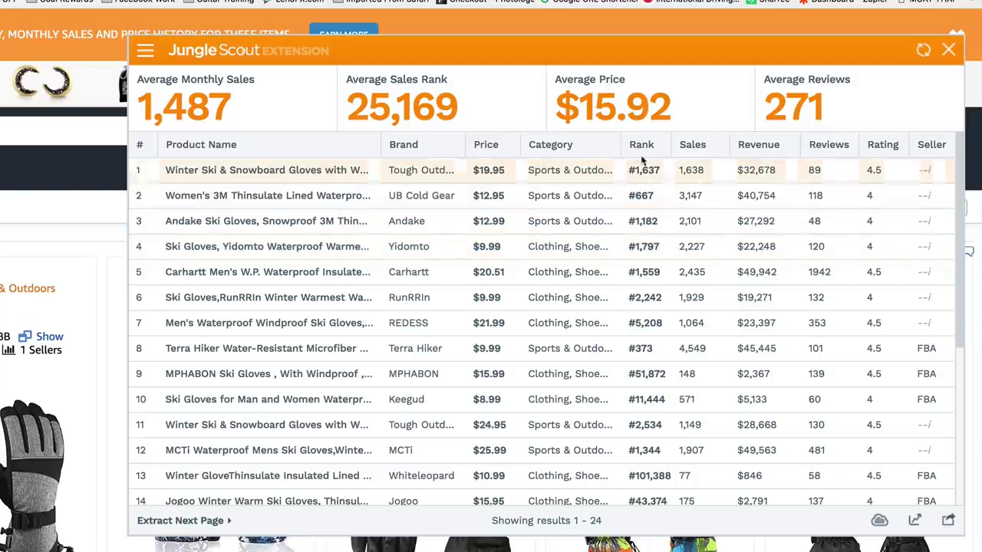
- Compare the average sales rank with the individual ski glove ranks and recheck the summary averages
drag(467, 111, 347, 100)
click(494, 117)
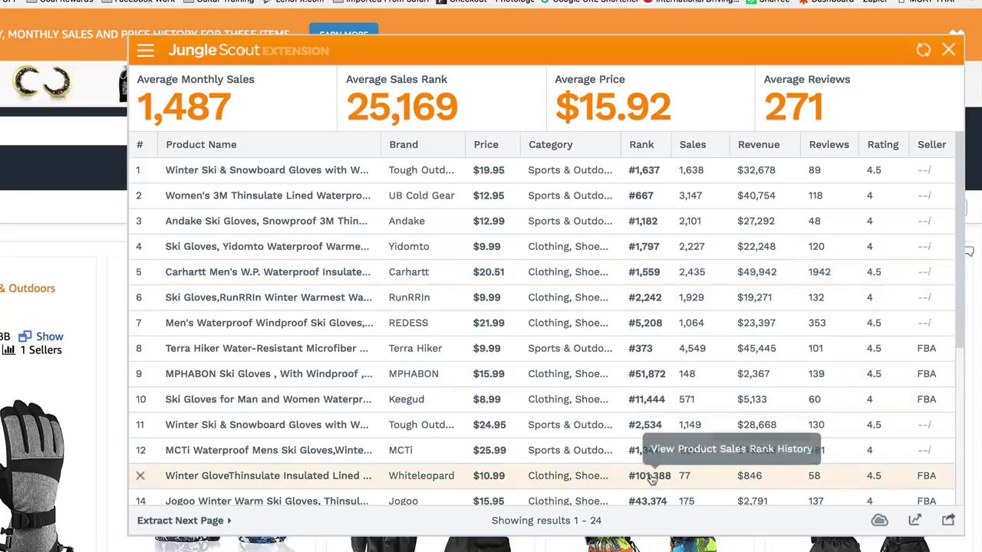
scroll(654, 440, down, 2)
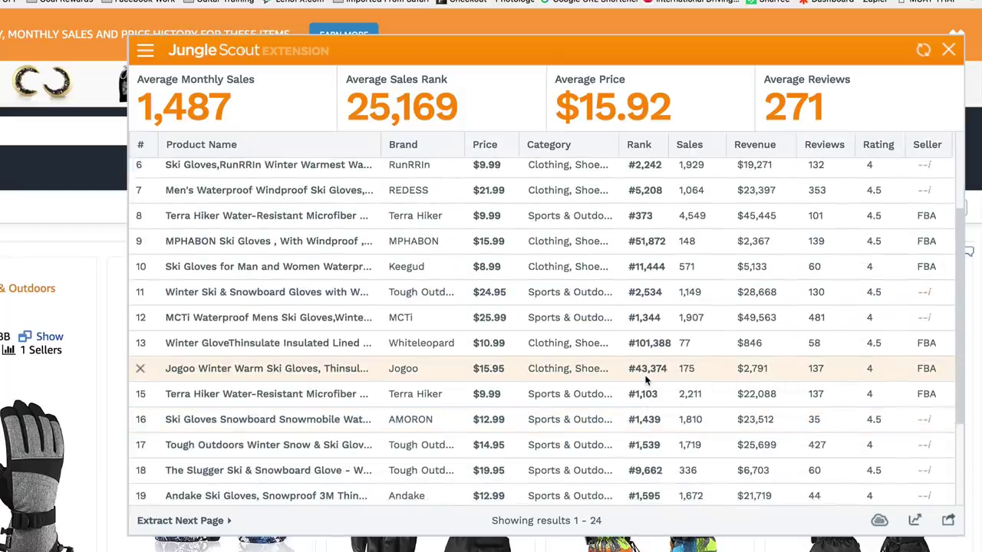
scroll(646, 379, up, 2)
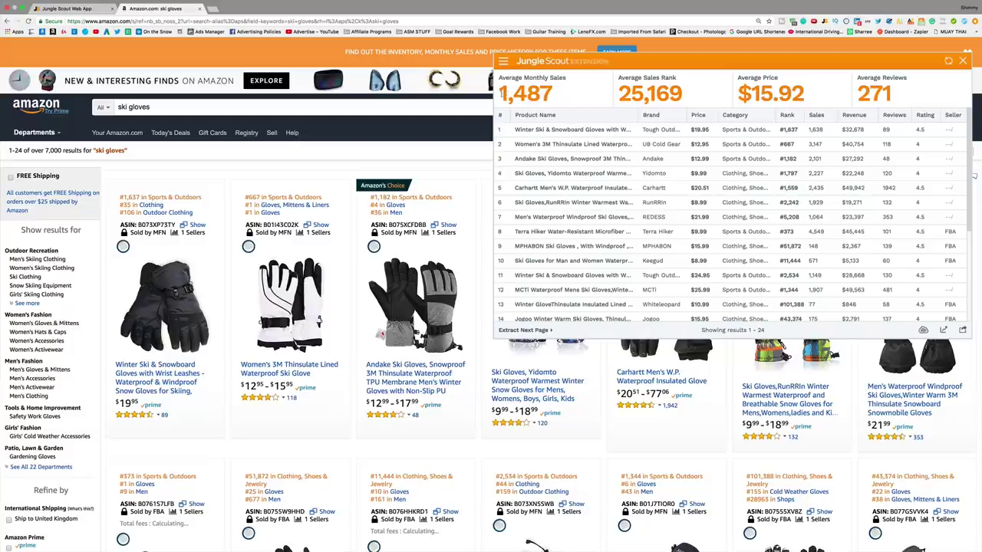
drag(502, 93, 508, 93)
click(836, 96)
- Open junglescout.com in a new browser tab and look over the home page
click(74, 9)
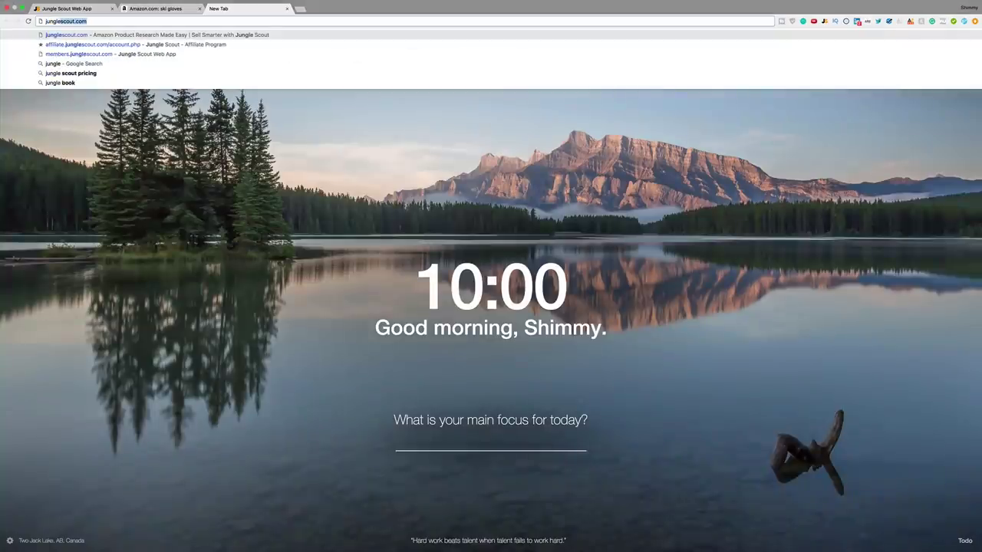
key(Return)
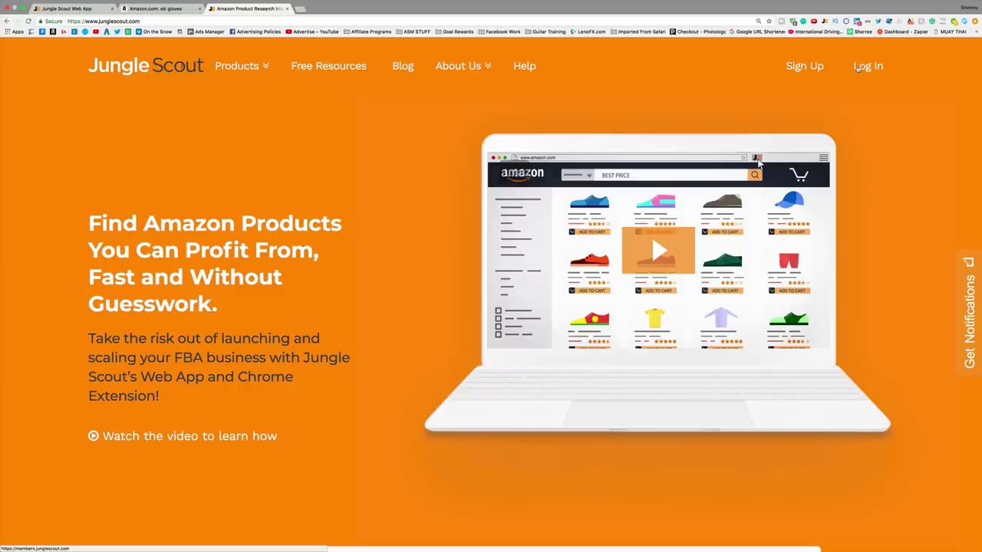
scroll(828, 68, down, 1)
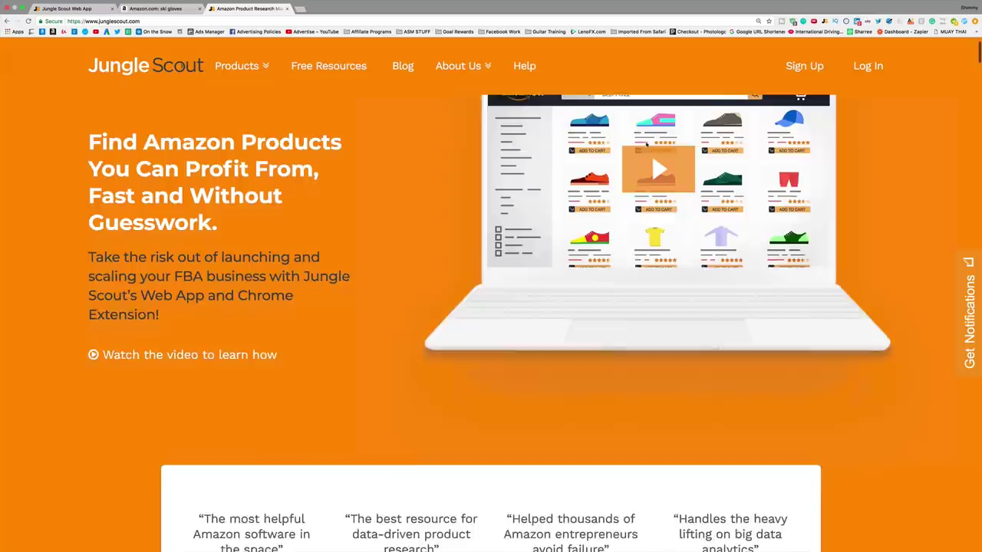
scroll(813, 67, up, 1)
- Review the Web App pricing plans on the Jungle Scout site and return to the Product Database
key(super+1)
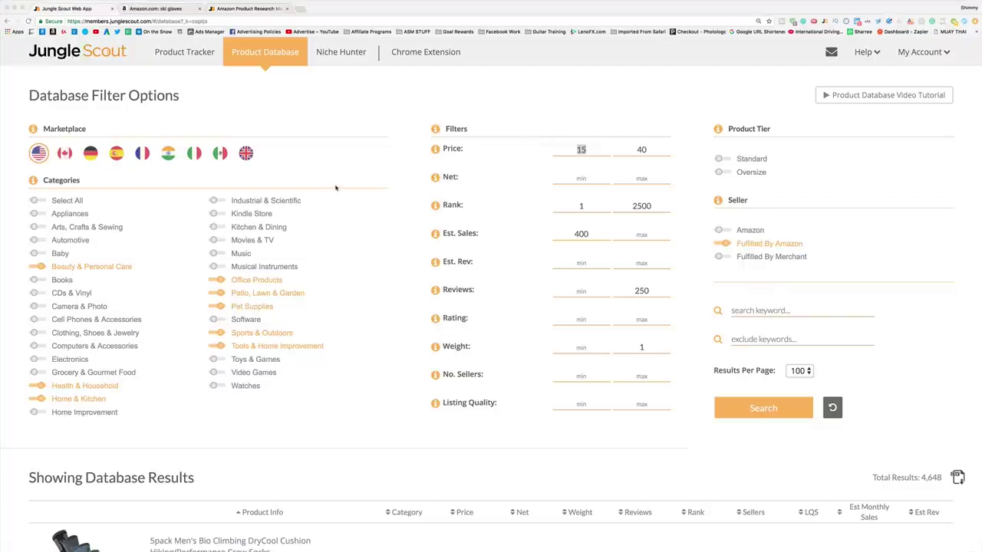
click(237, 9)
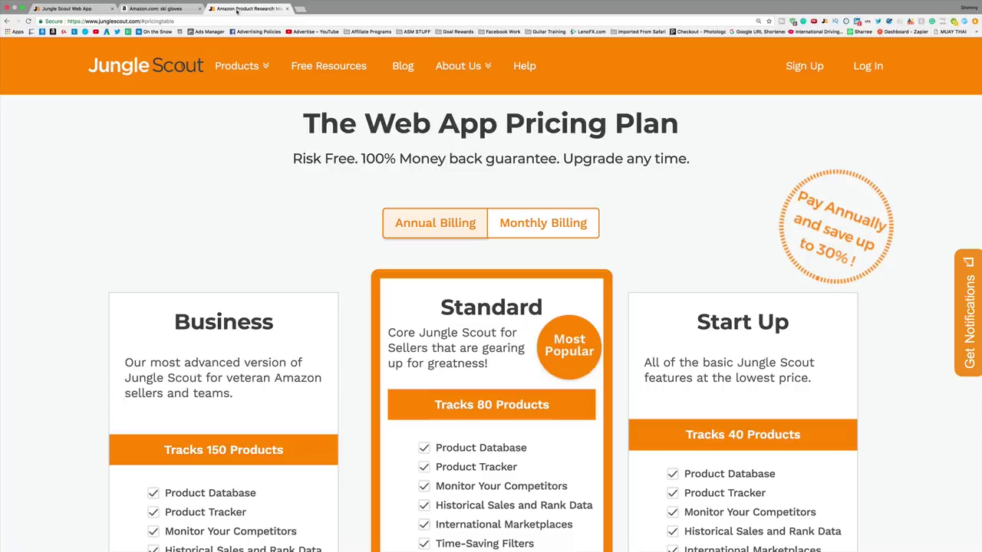
scroll(459, 258, down, 5)
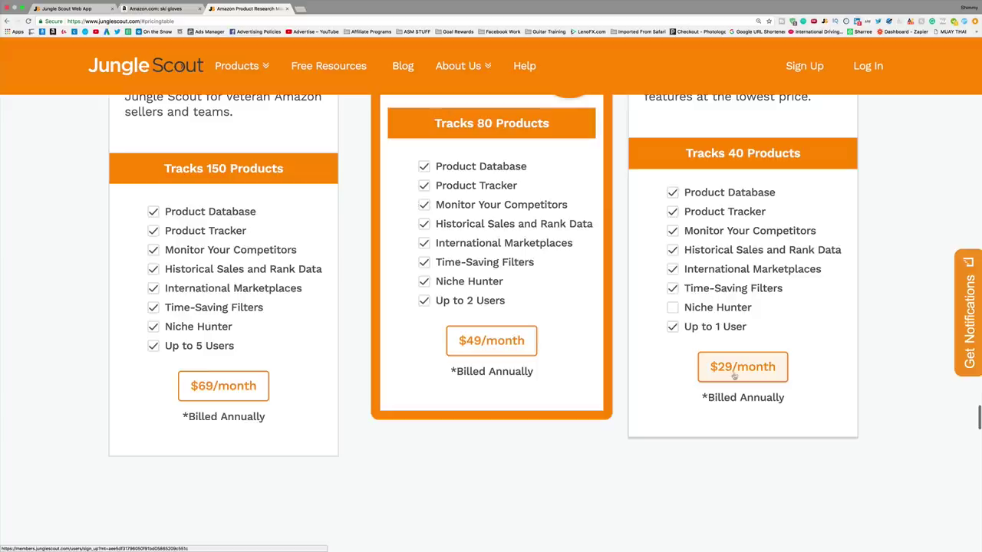
scroll(735, 376, up, 4)
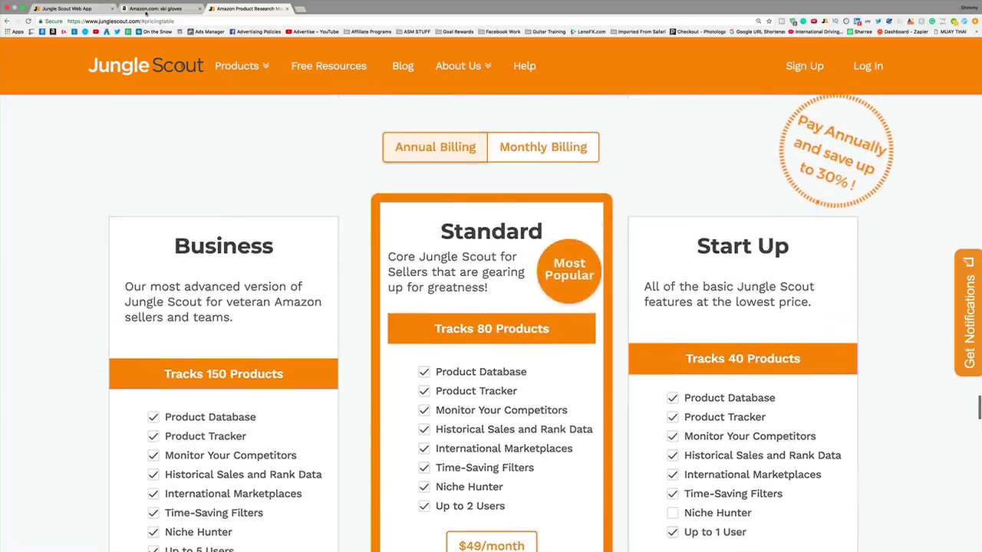
key(Page_Down)
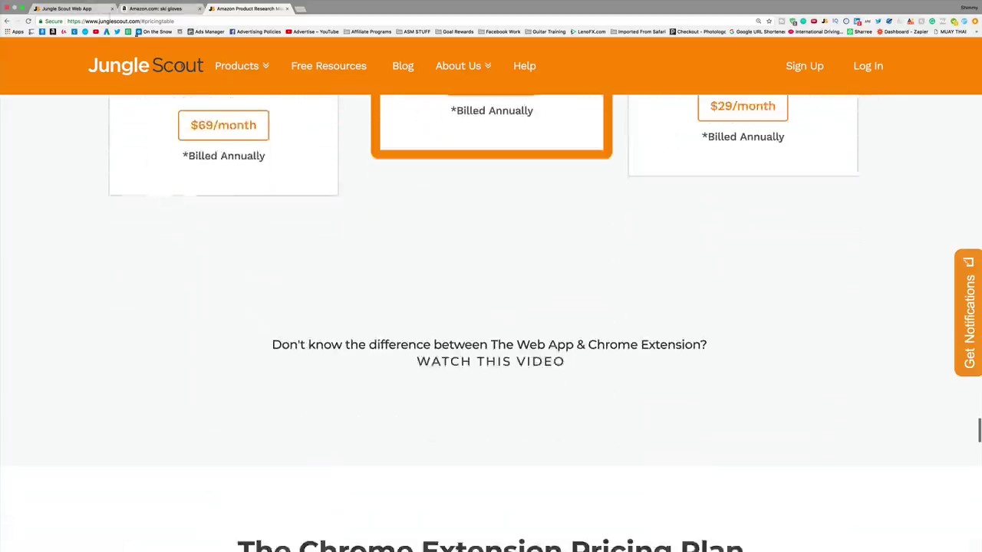
click(79, 8)
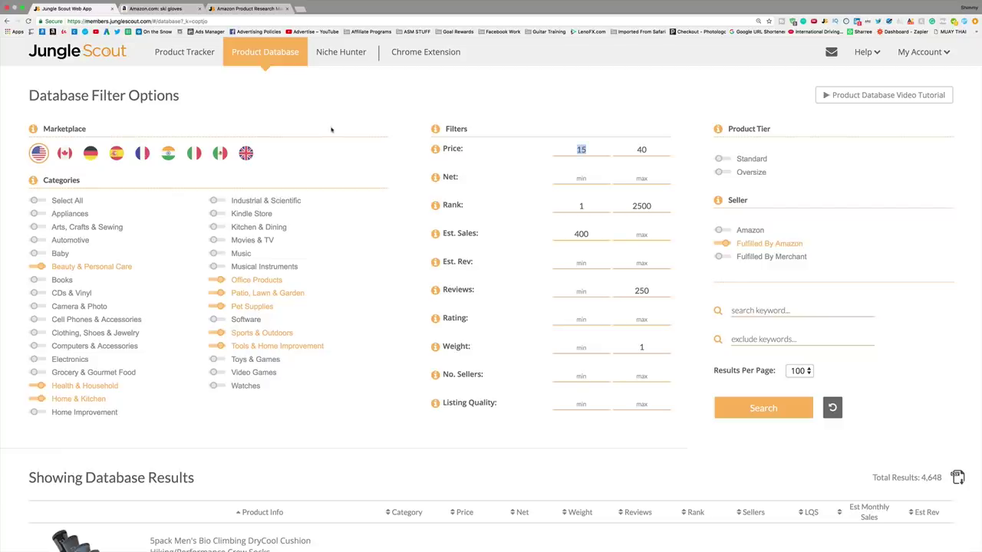
- Run the Product Database search with the existing filters
click(773, 414)
click(771, 409)
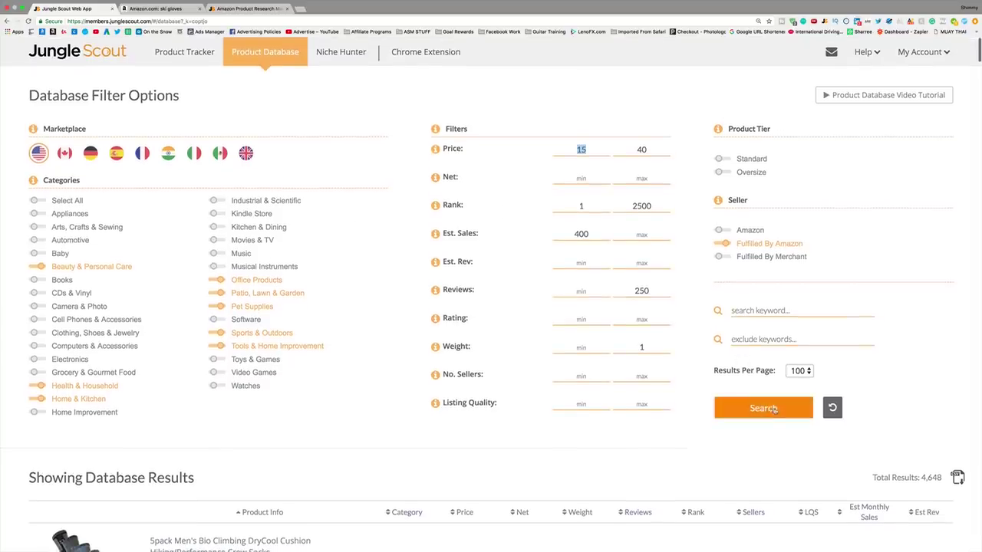
click(773, 411)
- Return to the Jungle Scout pricing page and compare the Business, Standard and Start Up plans of the Web App
click(237, 8)
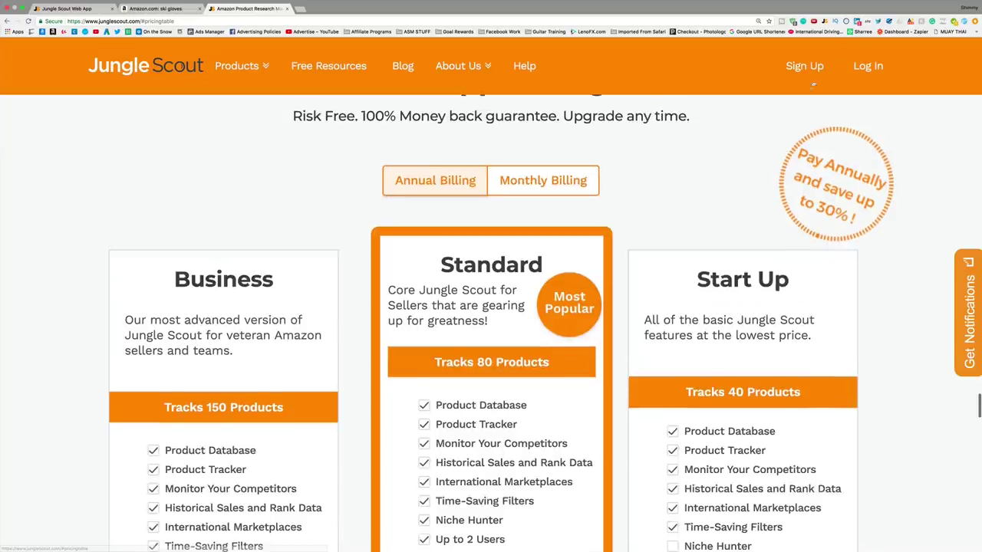
scroll(814, 86, down, 1)
scroll(631, 149, up, 3)
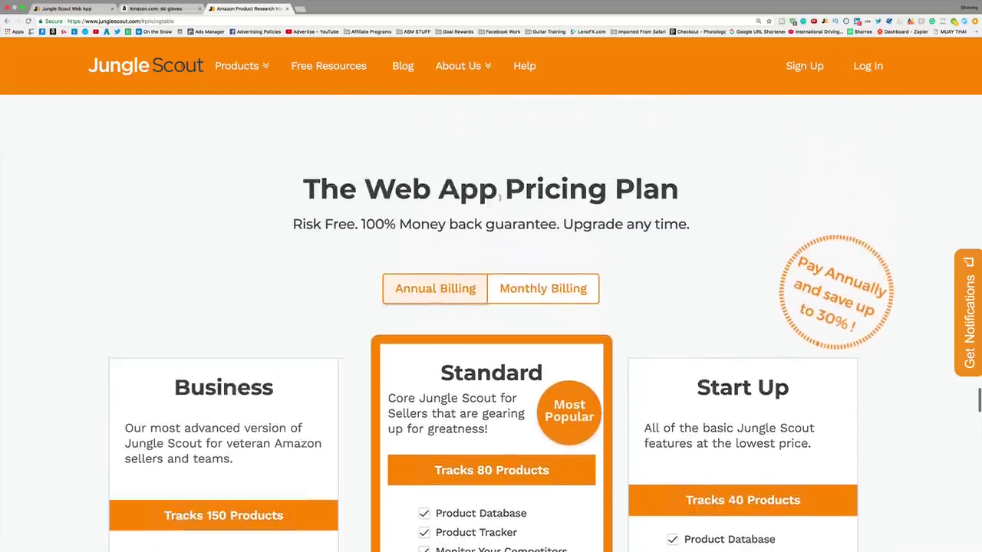
scroll(499, 198, down, 5)
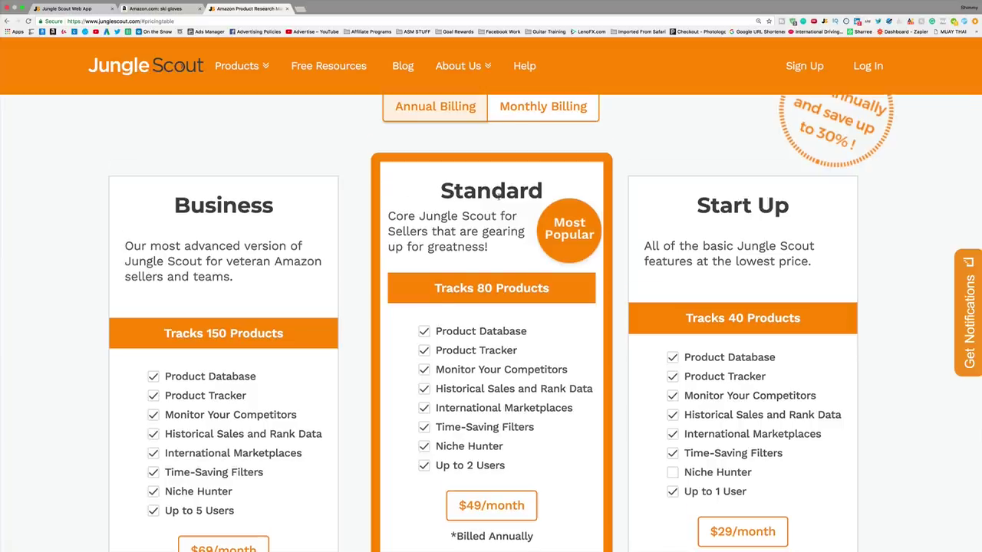
scroll(499, 198, down, 10)
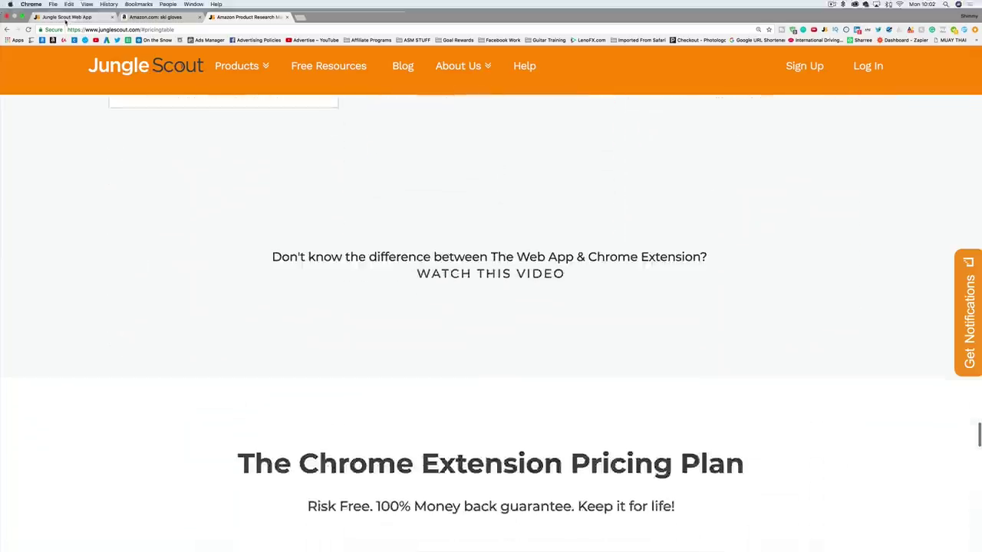
scroll(286, 190, up, 5)
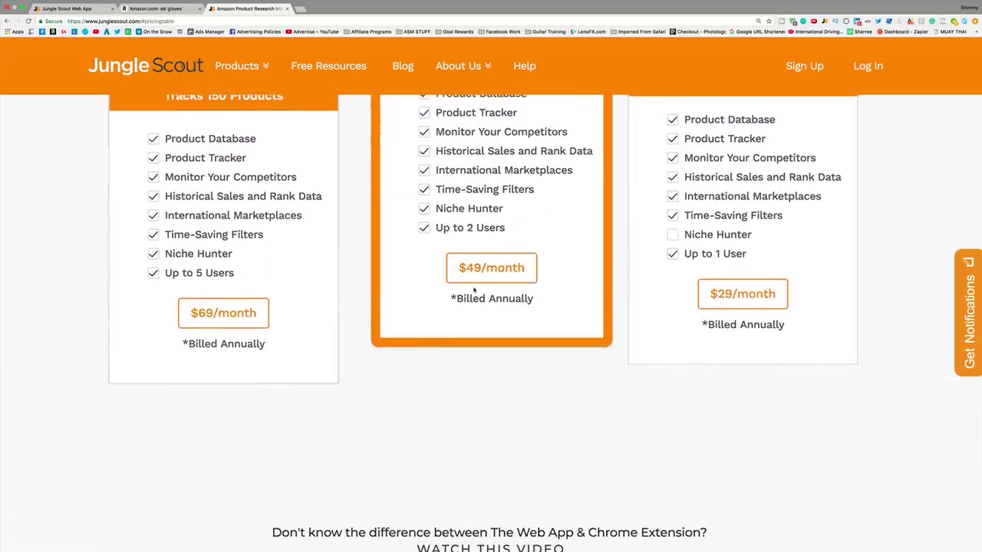
- Review the Chrome Extension pricing plan with its Pro and Lite versions
scroll(474, 289, down, 10)
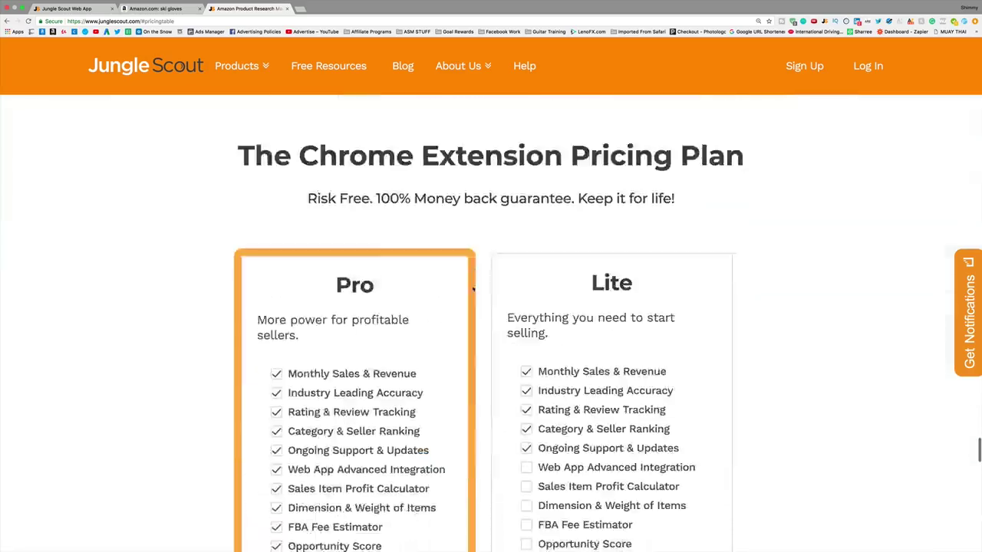
scroll(651, 193, up, 1)
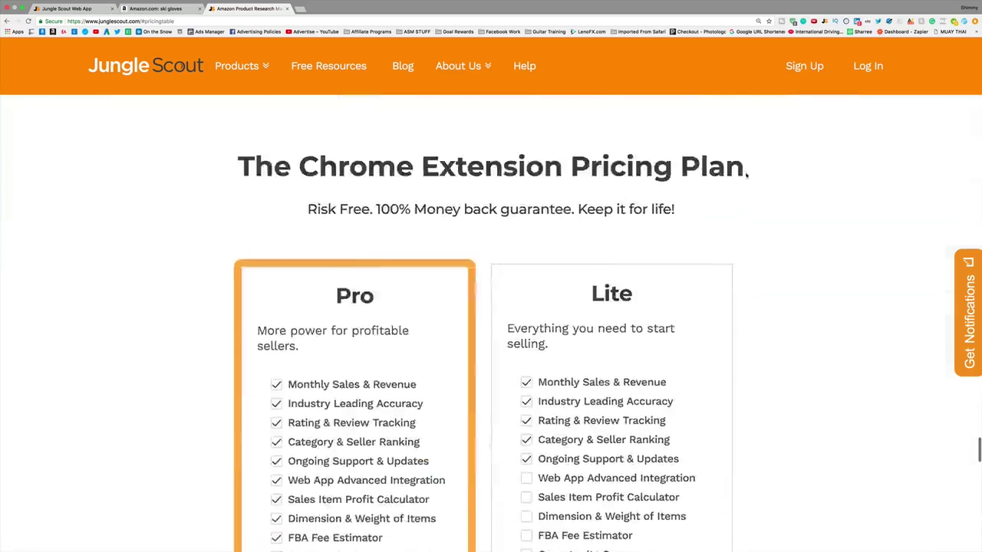
drag(748, 170, 229, 165)
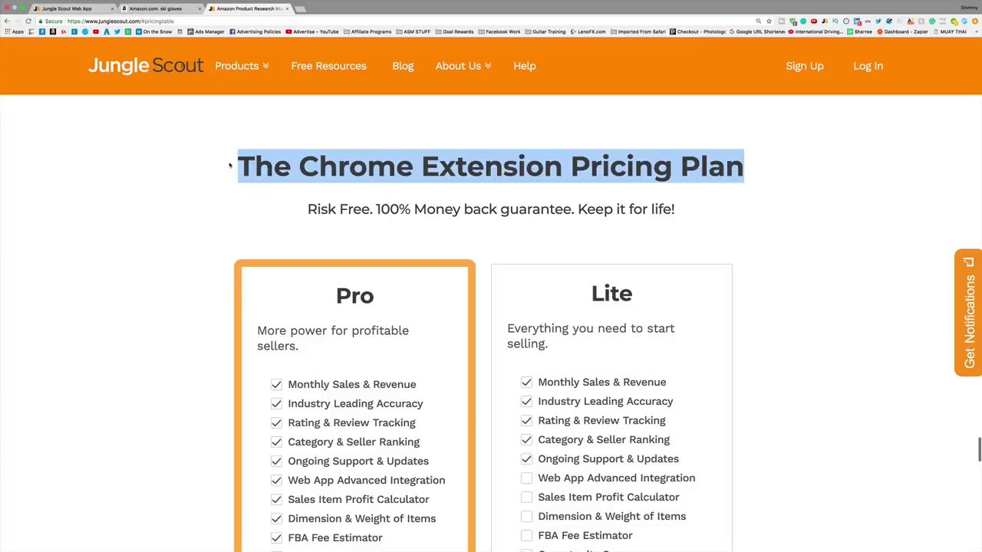
click(522, 213)
scroll(522, 212, down, 3)
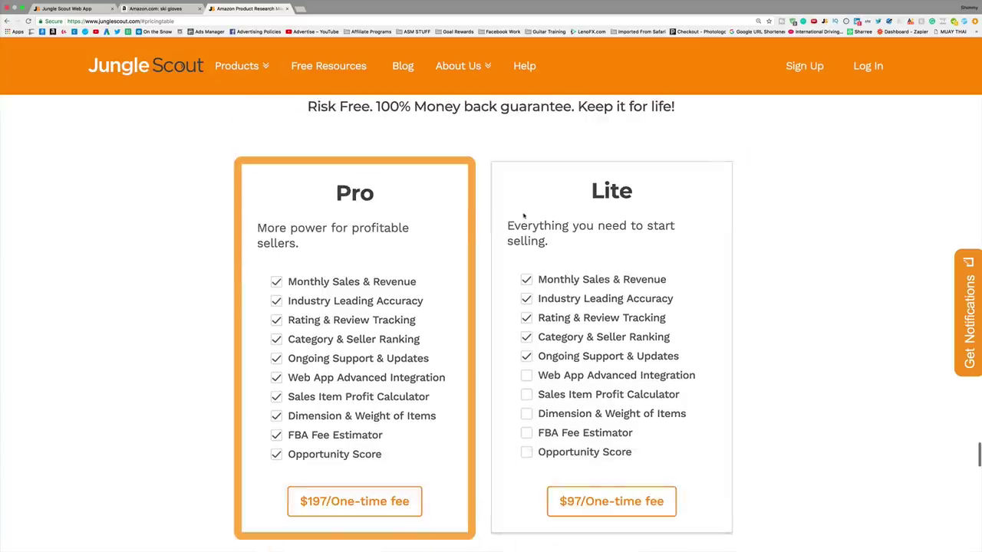
scroll(524, 215, down, 1)
scroll(524, 216, down, 2)
scroll(518, 215, up, 1)
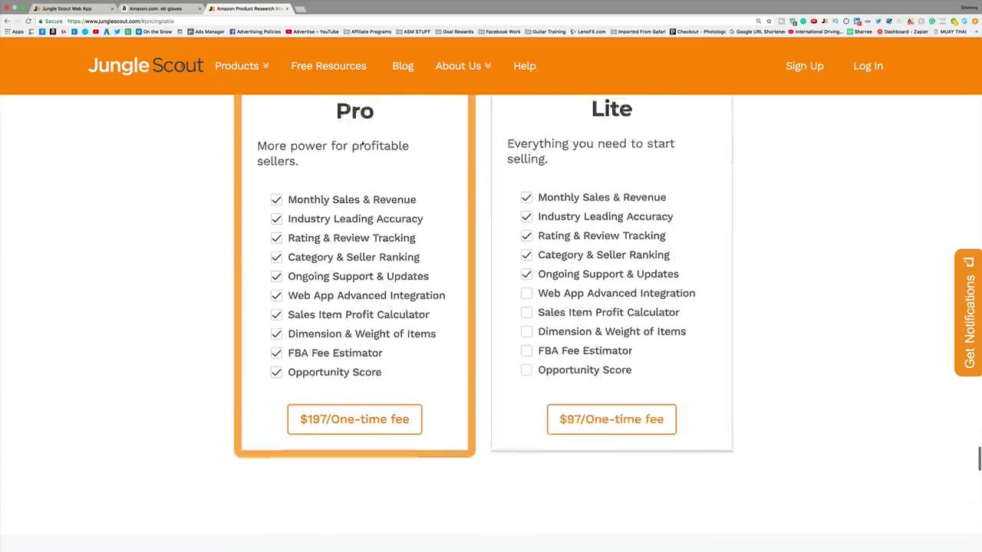
- Compare the features and one-time fee of the Lite extension with those of the Pro extension
drag(633, 114, 591, 110)
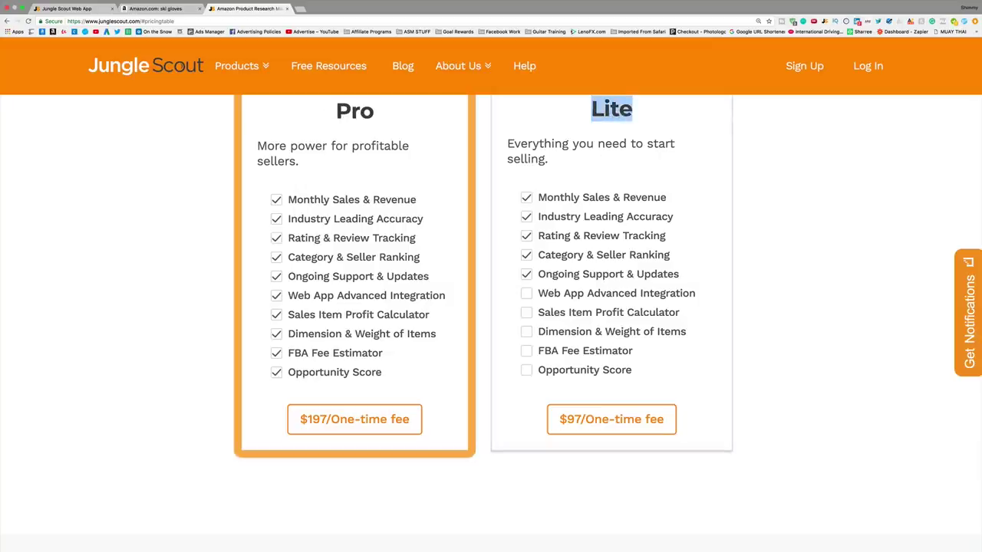
click(602, 138)
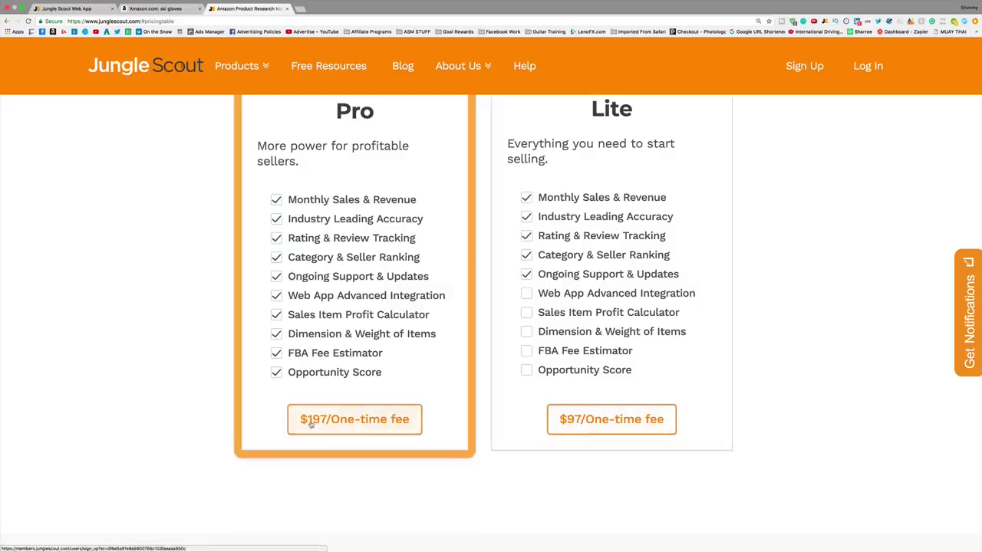
scroll(354, 418, up, 1)
scroll(368, 436, up, 2)
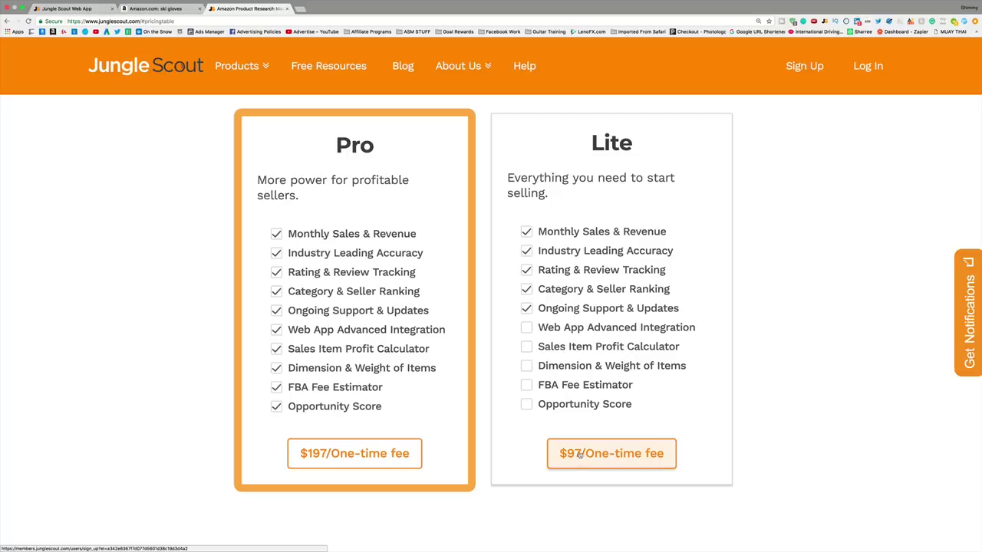
scroll(384, 230, up, 2)
click(170, 11)
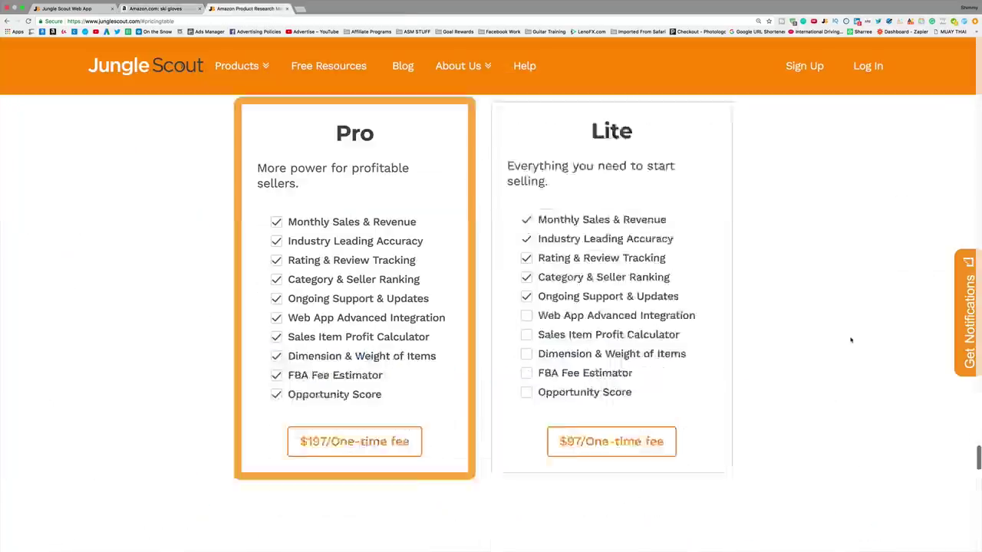
scroll(851, 340, up, 1)
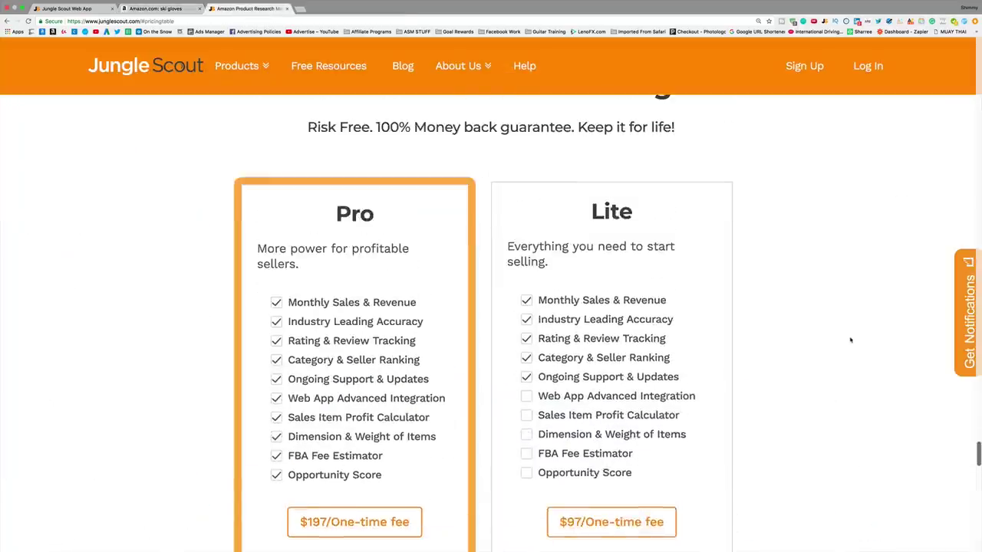
scroll(746, 333, down, 2)
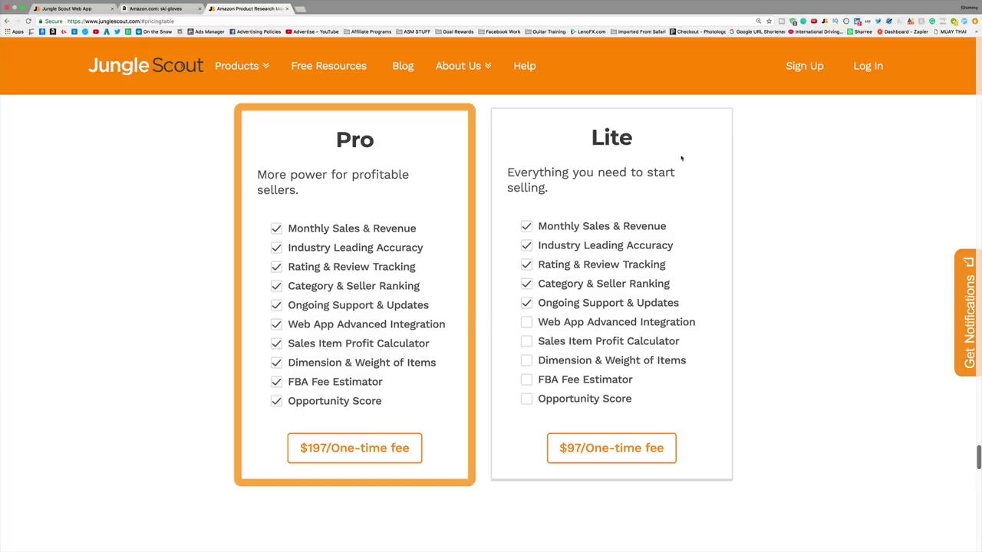
drag(634, 140, 583, 138)
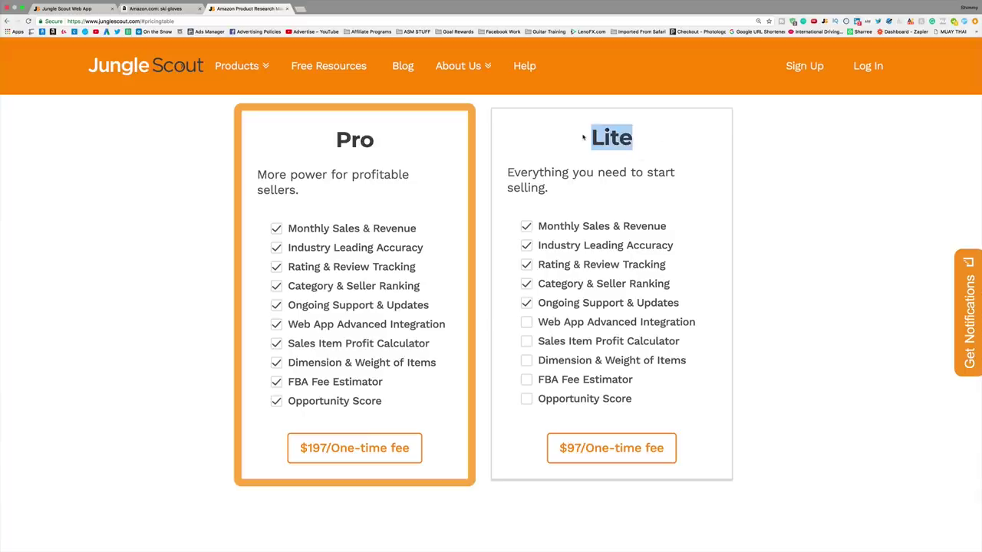
- Look through the Meet The Team page of Jungle Scout and return to the site's home page
click(486, 71)
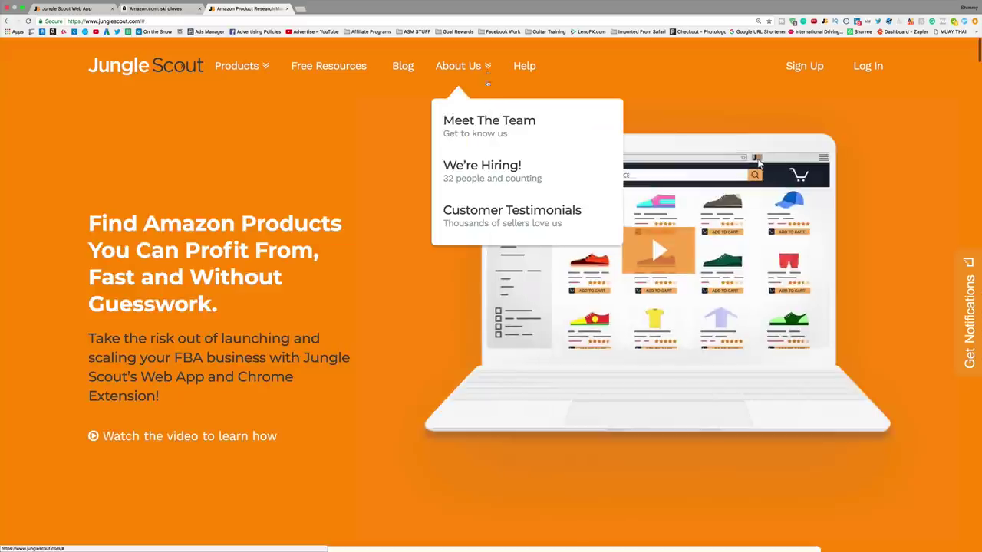
click(488, 123)
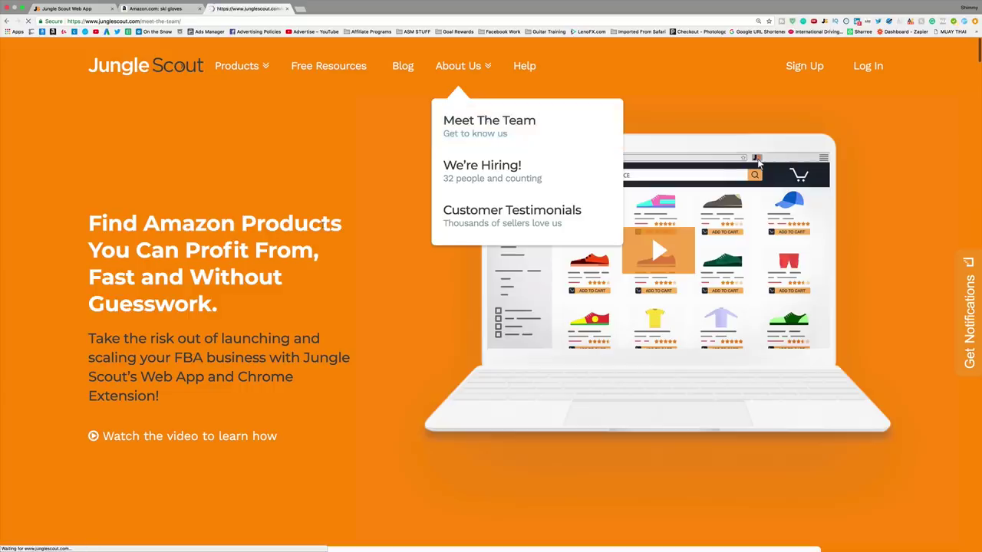
scroll(223, 279, down, 10)
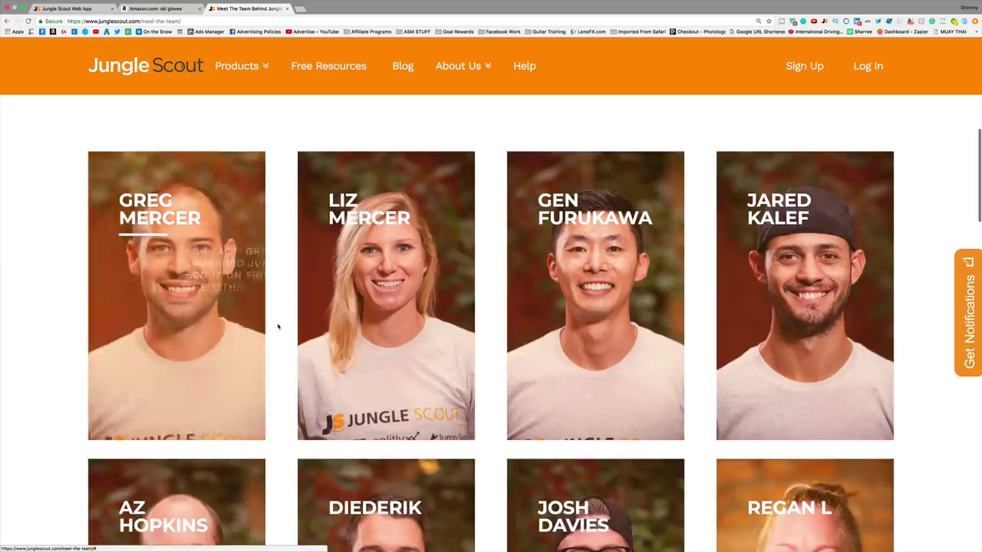
scroll(276, 324, up, 10)
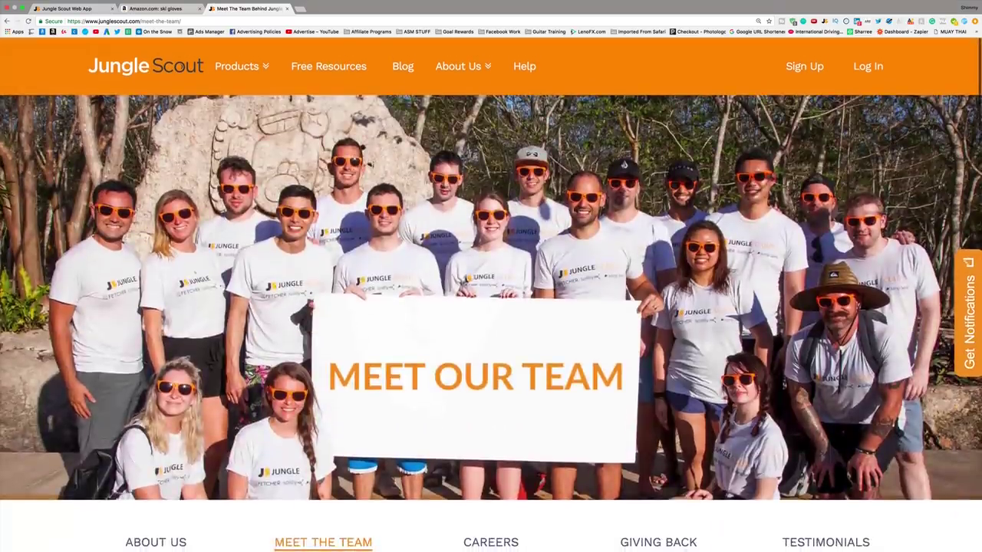
click(126, 72)
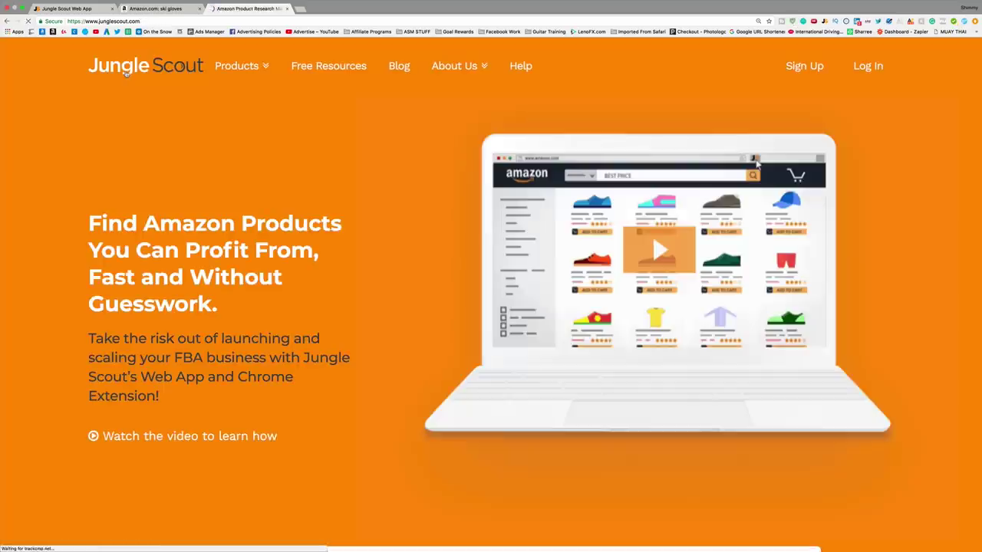